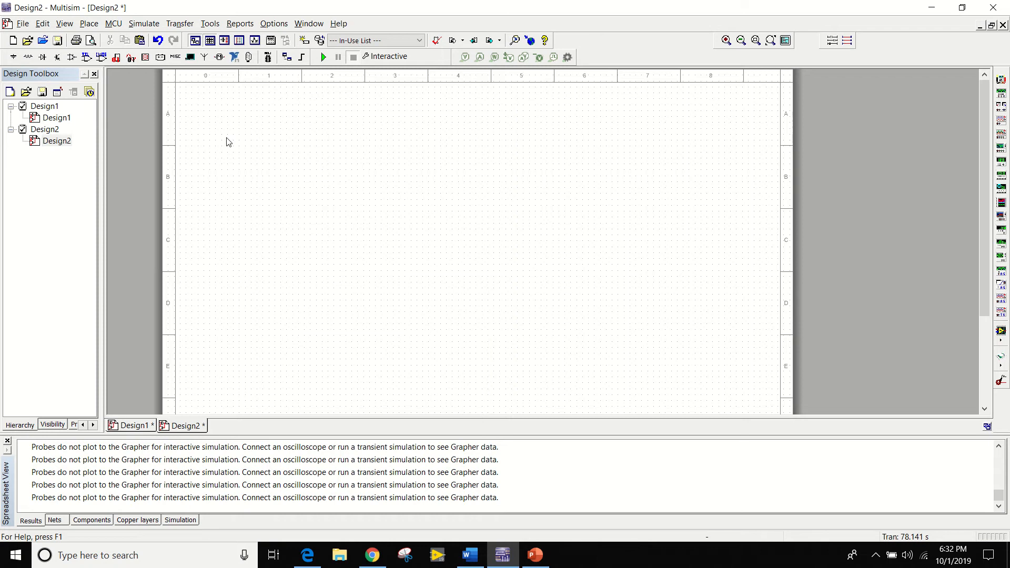
# Start placing a component and list the PROBE family of the Indicators group.
pyautogui.click(97, 25)
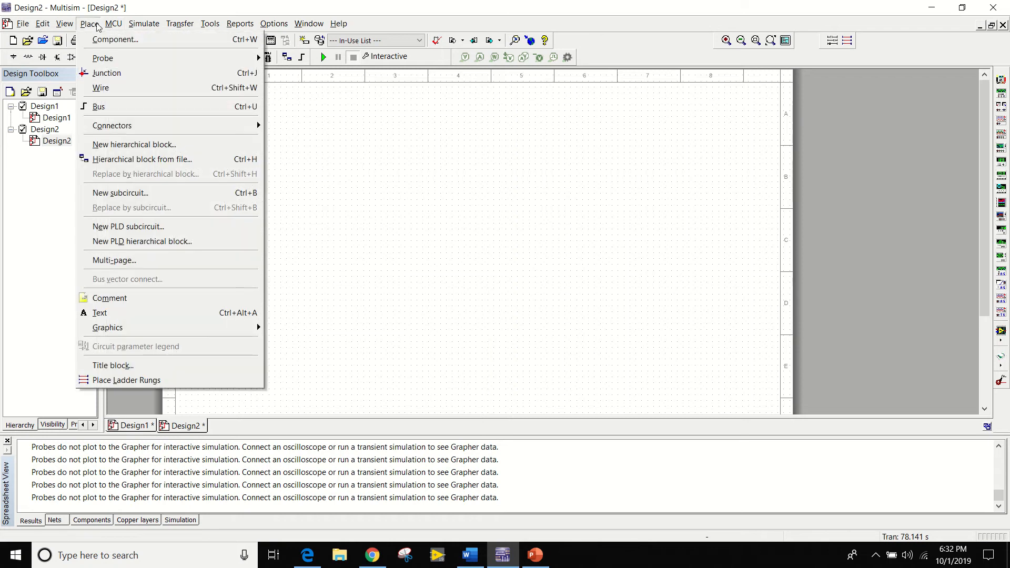
pyautogui.click(104, 42)
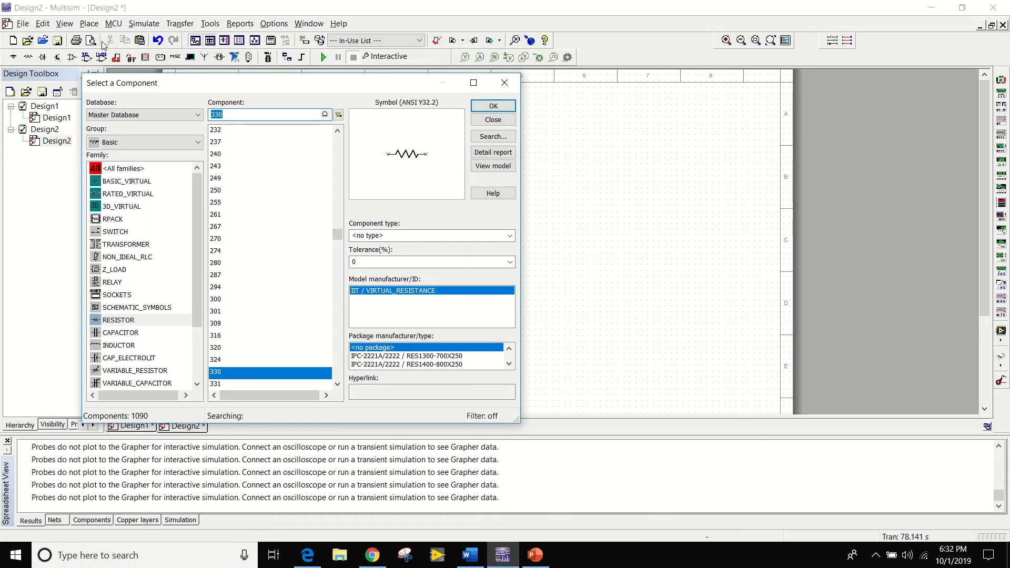
pyautogui.moveTo(196, 190)
pyautogui.mouseDown()
pyautogui.moveTo(199, 201)
pyautogui.moveTo(197, 191)
pyautogui.mouseUp()
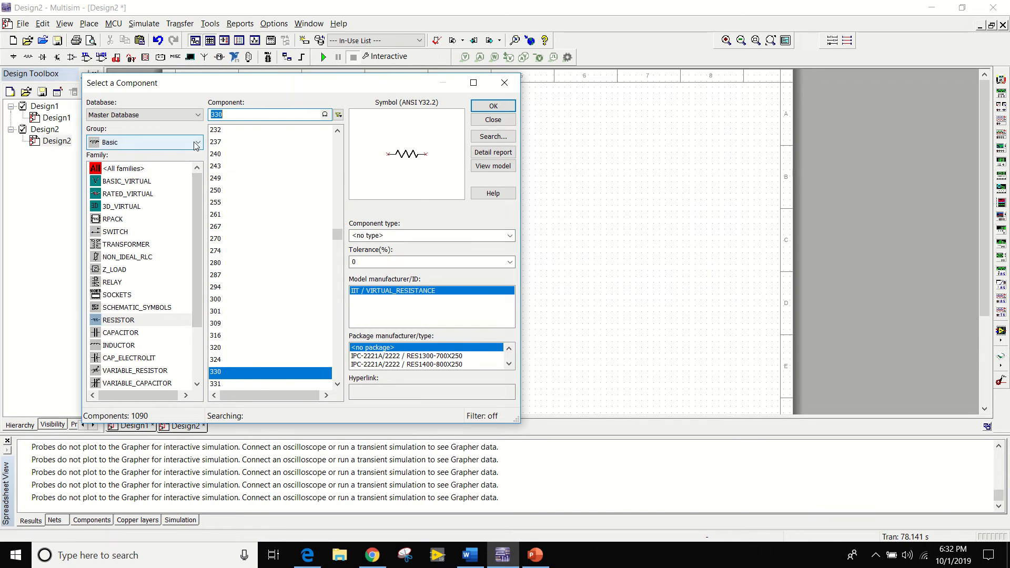
pyautogui.click(196, 143)
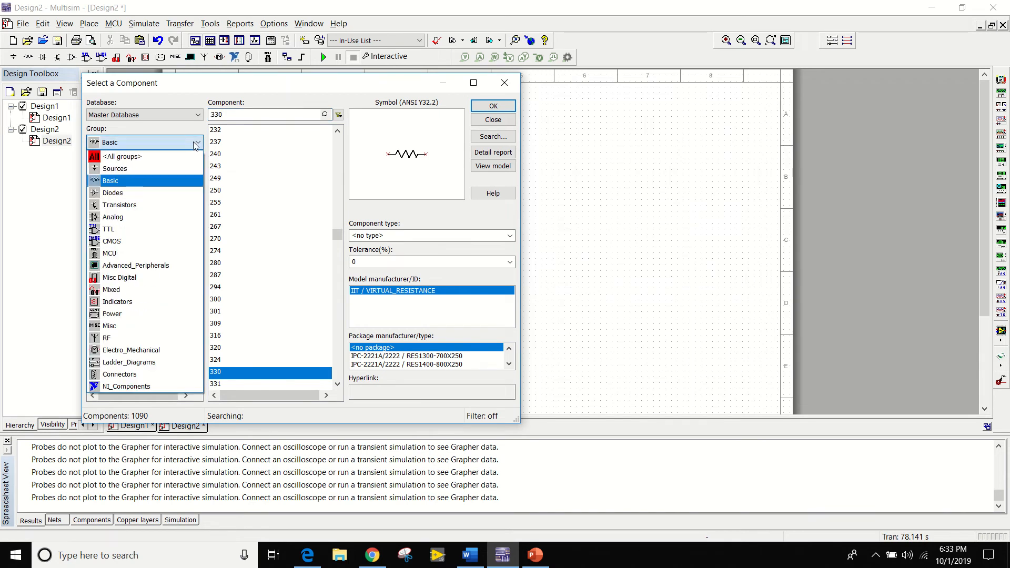
pyautogui.click(165, 303)
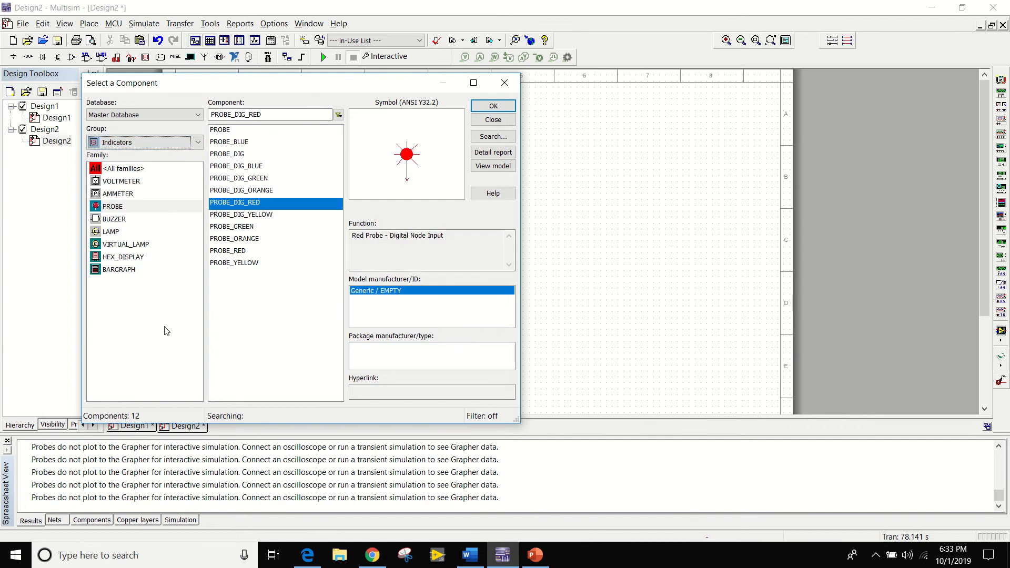
pyautogui.click(154, 213)
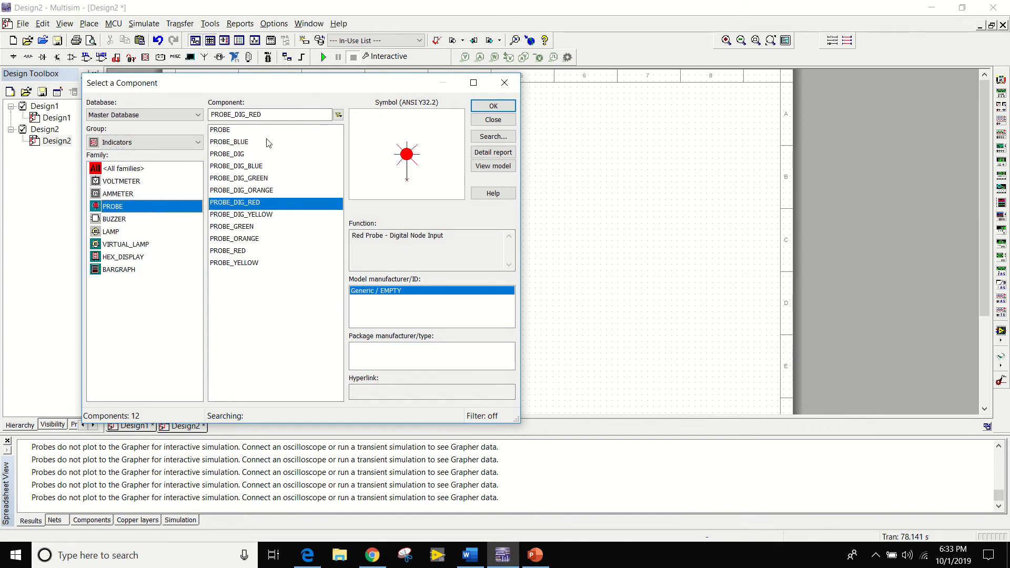
# Preview the differently coloured digital probes and place one PROBE_DIG_RED at the upper middle of the schematic.
pyautogui.click(248, 143)
pyautogui.click(257, 167)
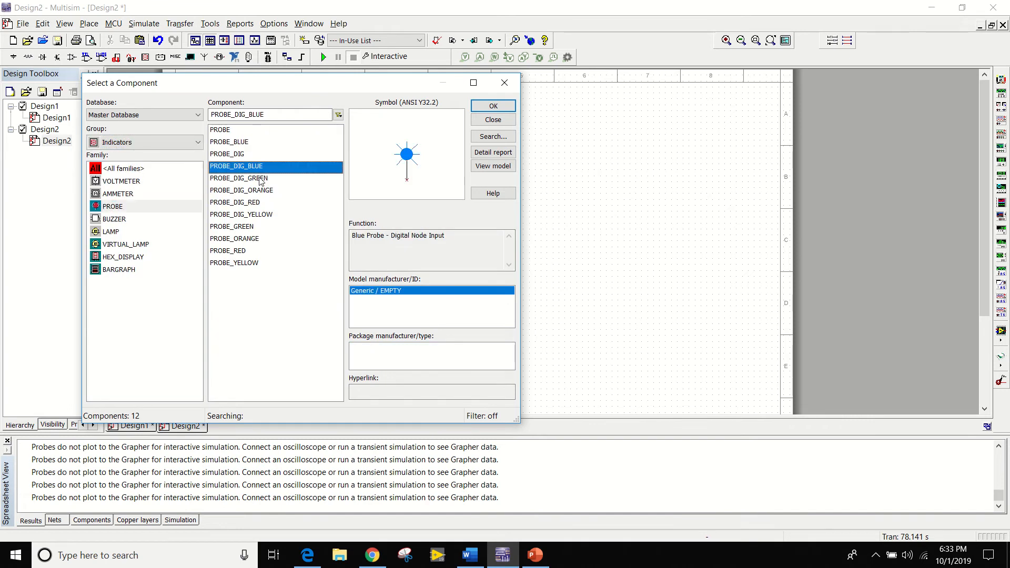
pyautogui.click(260, 179)
pyautogui.click(258, 192)
pyautogui.click(255, 204)
pyautogui.click(254, 215)
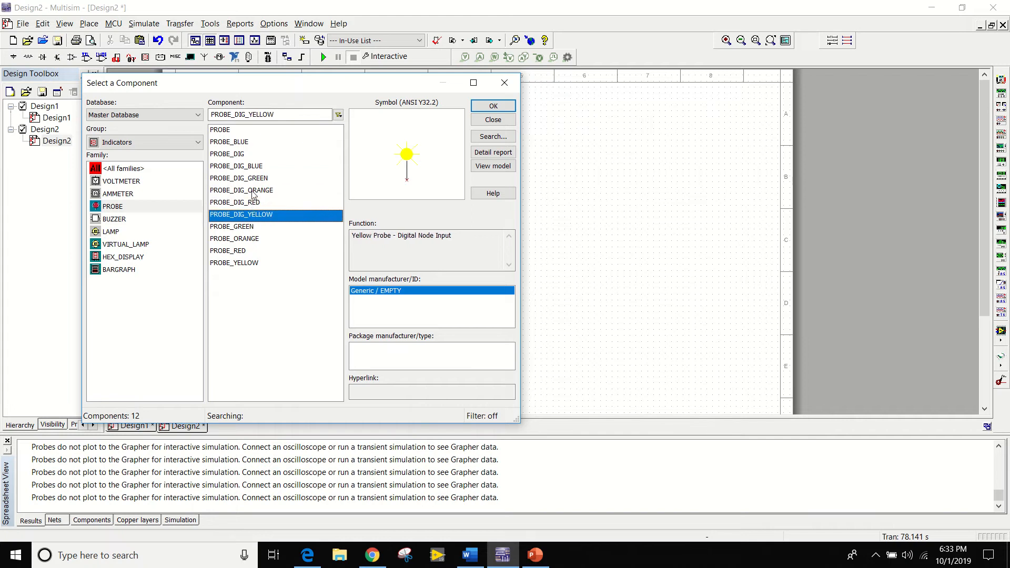
pyautogui.click(252, 203)
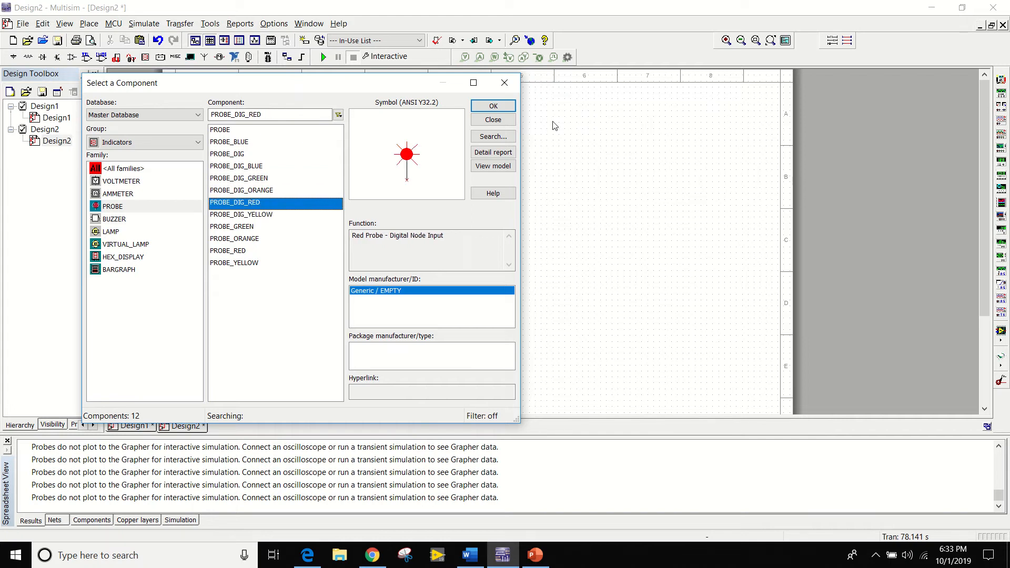
pyautogui.click(509, 109)
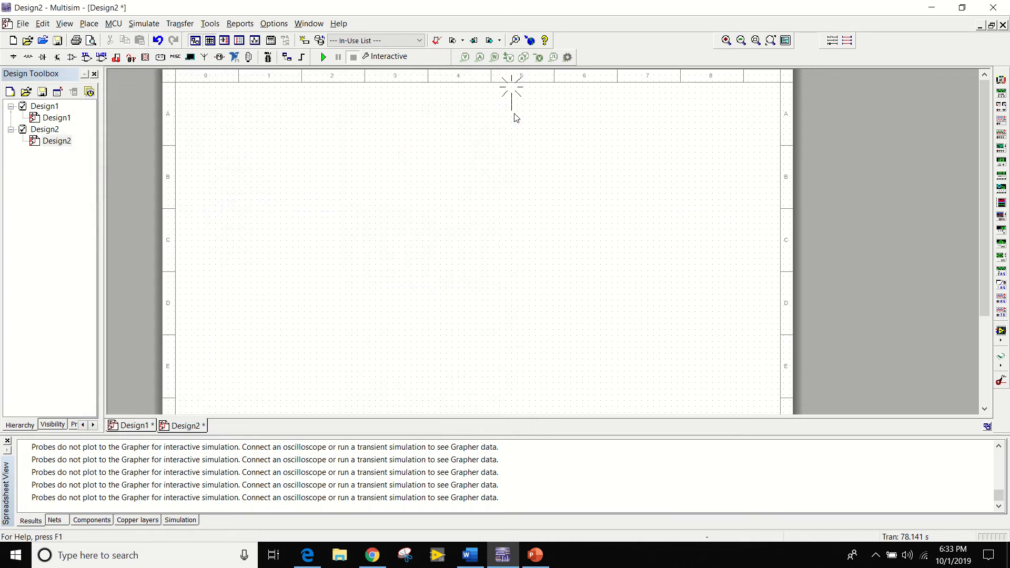
pyautogui.click(435, 158)
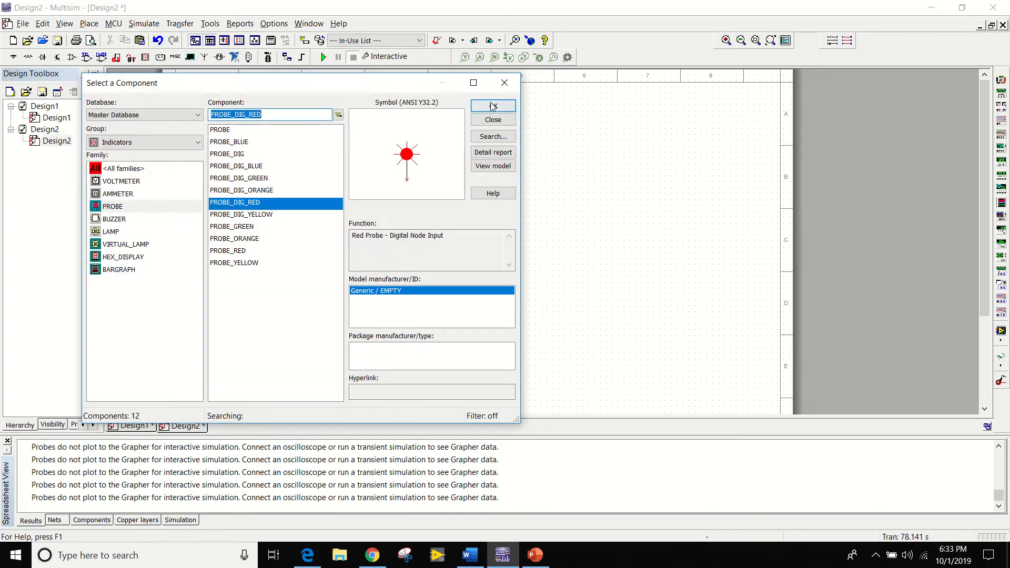
pyautogui.click(501, 80)
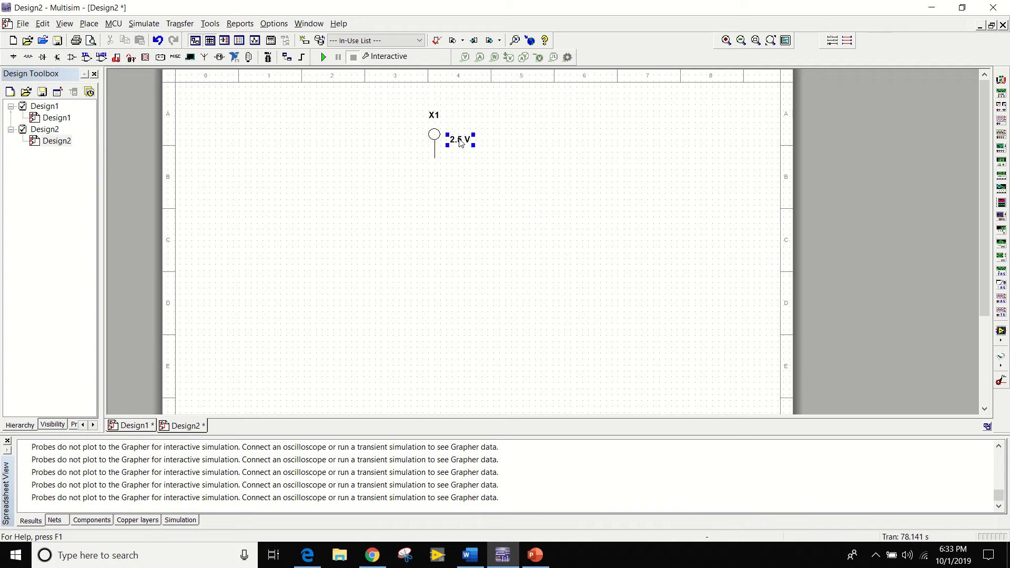
# Set the probe's threshold voltage to 4.5 V and move the probe slightly to the right and down on the sheet.
pyautogui.doubleClick(459, 143)
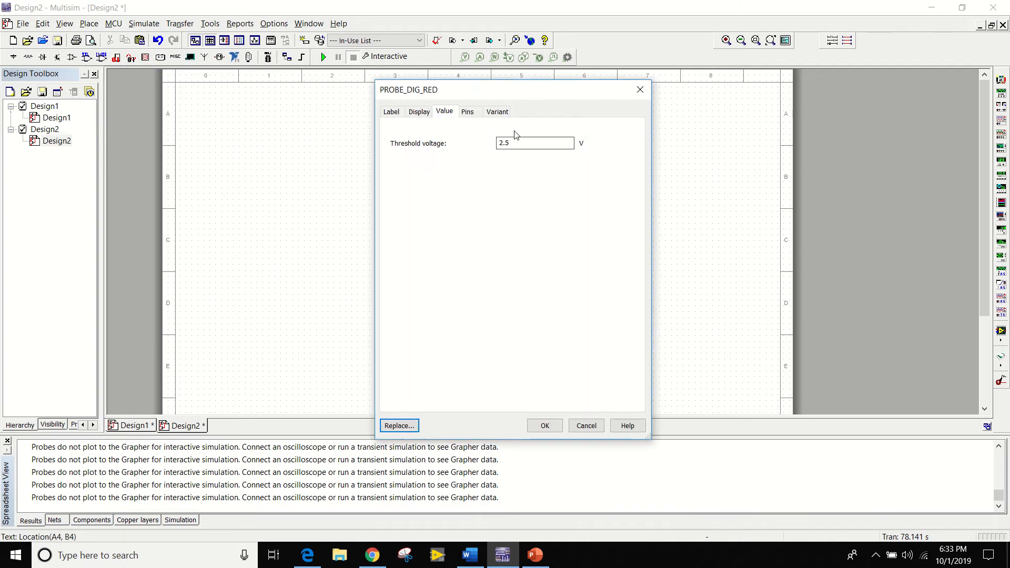
pyautogui.click(547, 145)
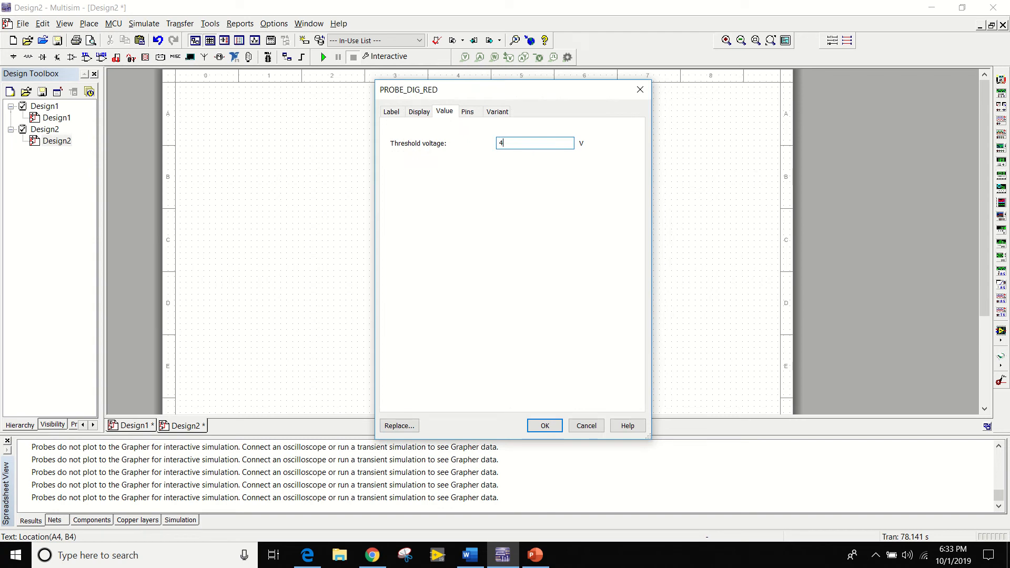
pyautogui.press('Return')
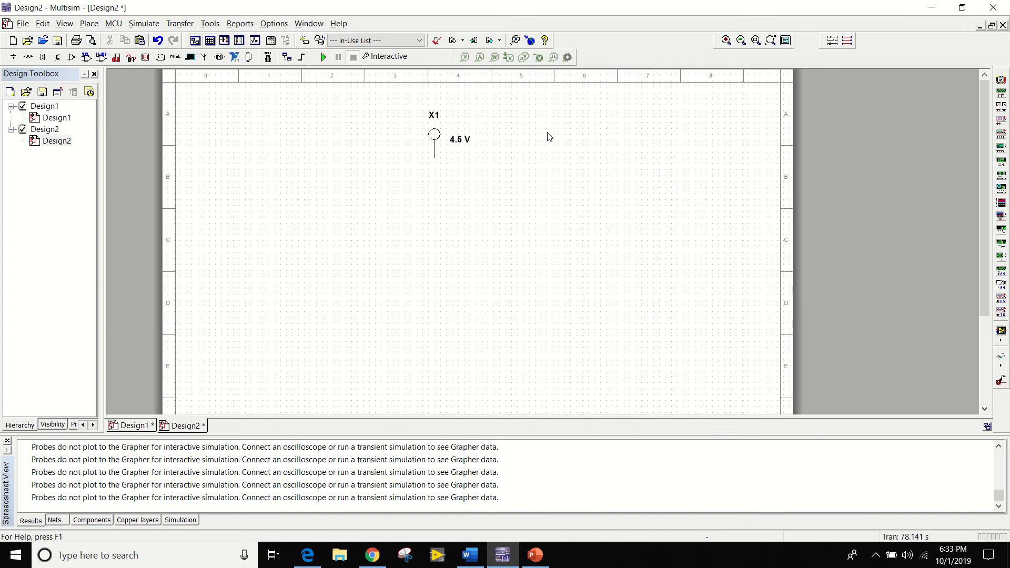
pyautogui.click(459, 147)
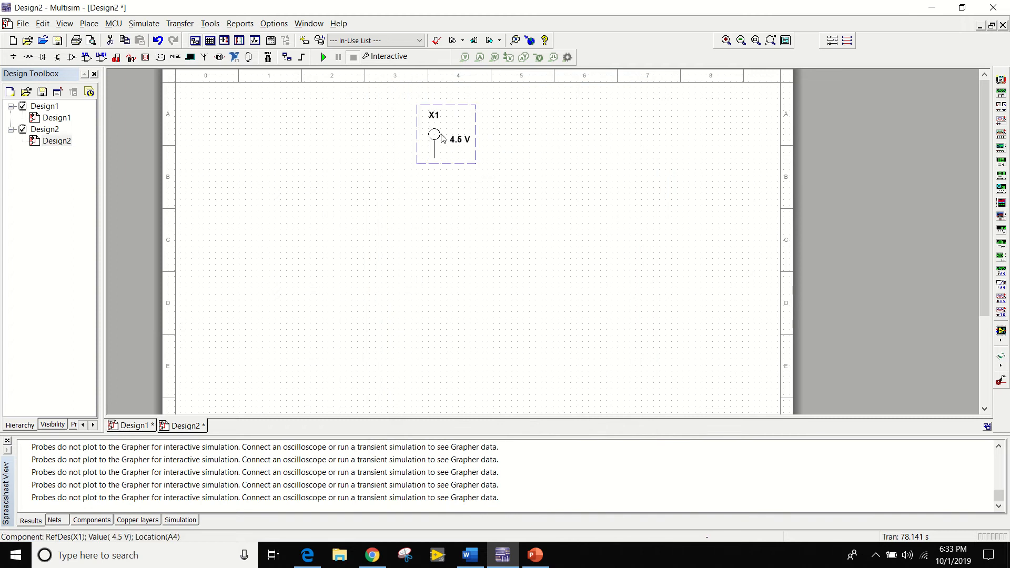
pyautogui.moveTo(460, 137); pyautogui.dragTo(507, 150)
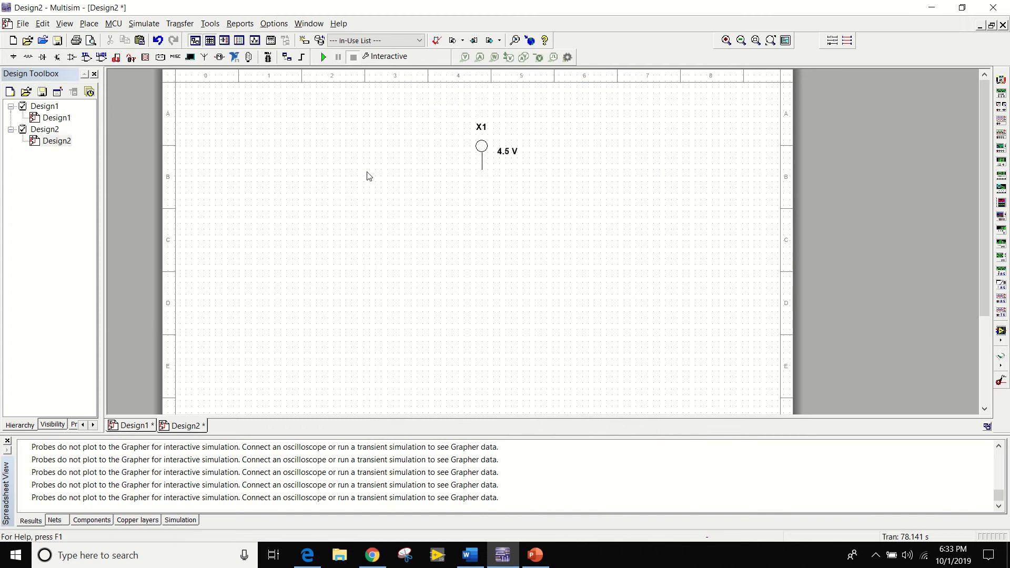
# Place section A of a 7400N two-input NAND gate from the TTL group to the lower left of the probe.
pyautogui.rightClick(313, 173)
pyautogui.click(336, 177)
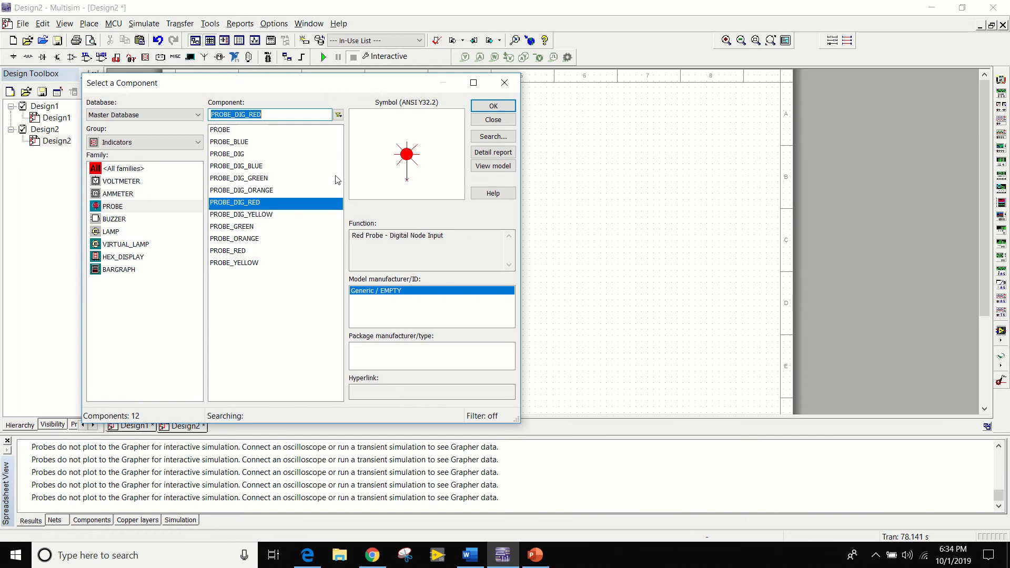
pyautogui.click(194, 142)
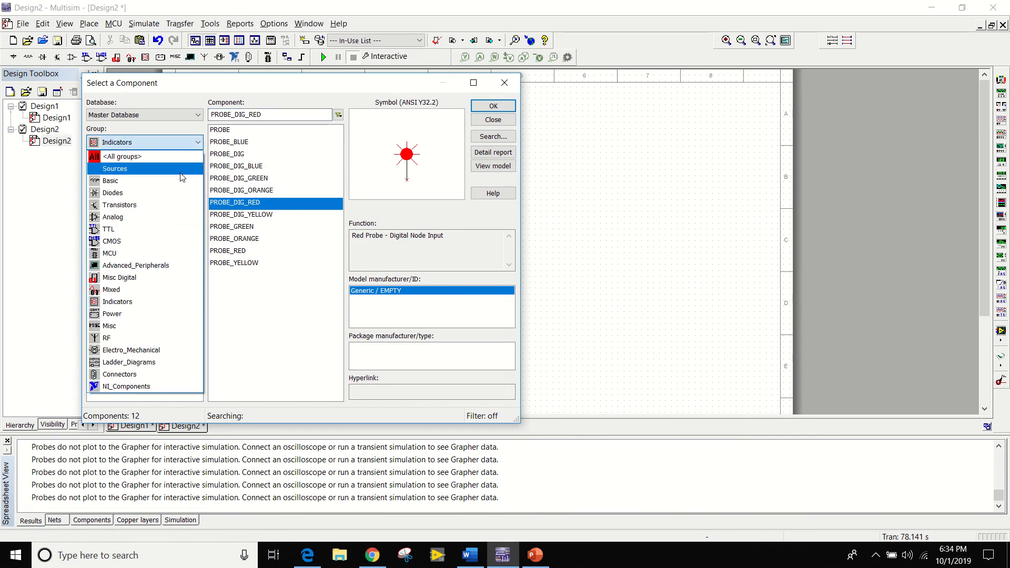
pyautogui.click(154, 232)
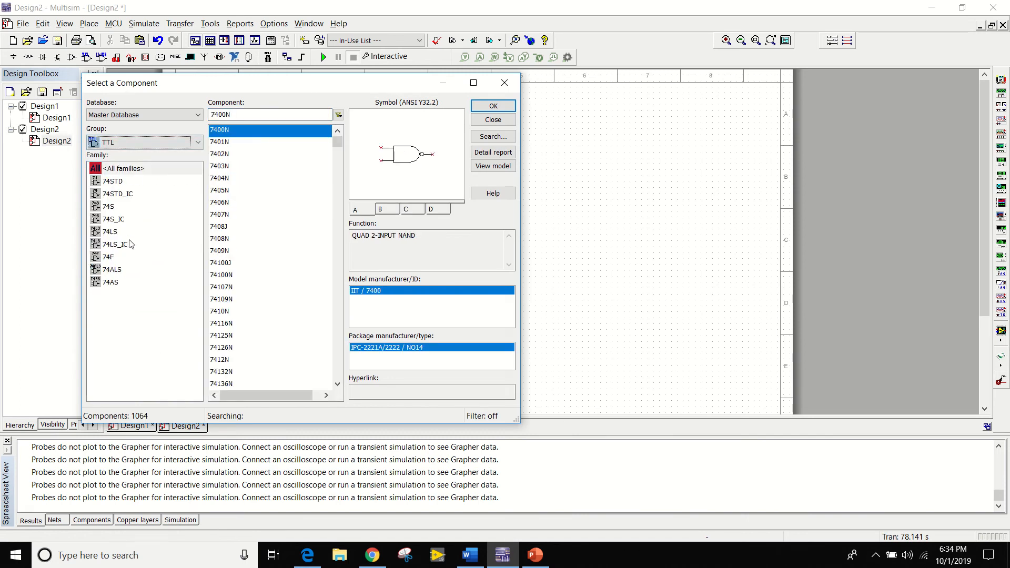
pyautogui.click(252, 129)
pyautogui.click(498, 107)
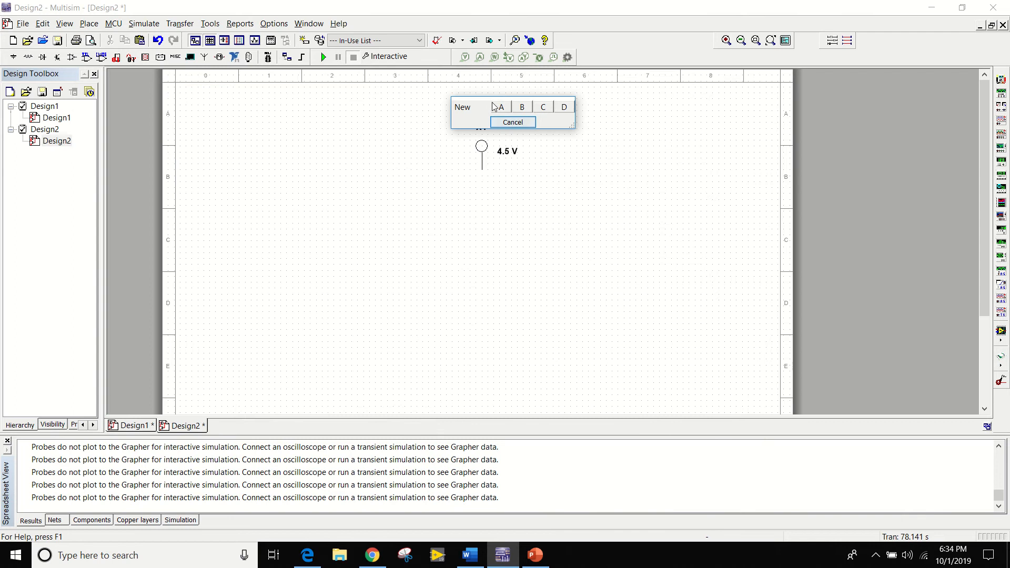
pyautogui.click(507, 112)
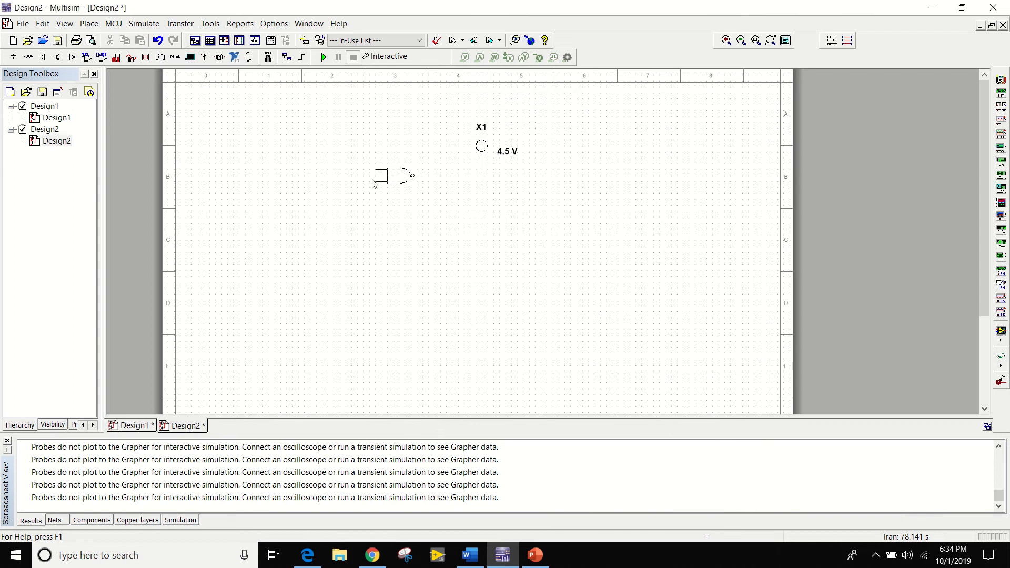
pyautogui.press('Escape')
pyautogui.click(376, 182)
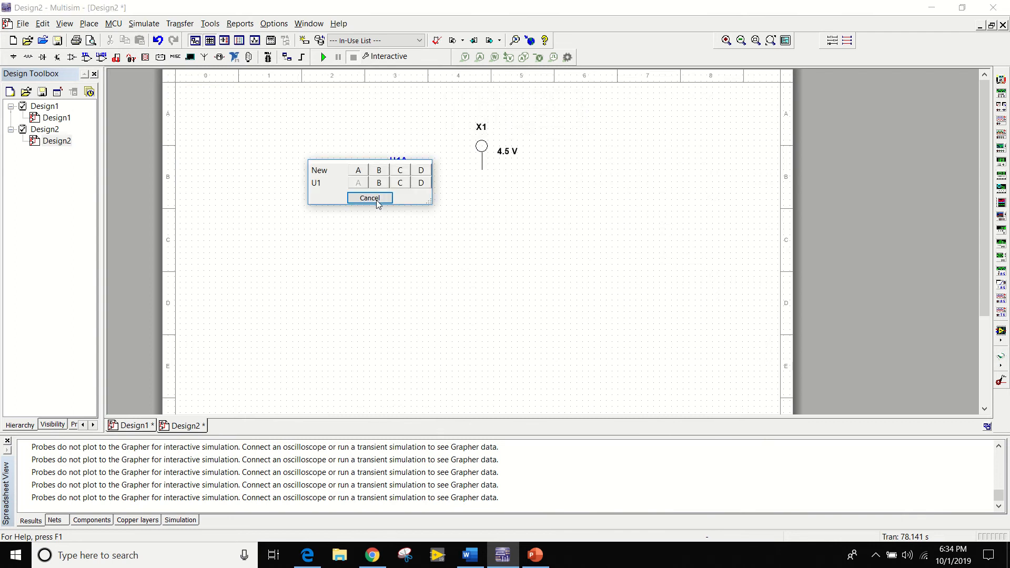
pyautogui.click(376, 201)
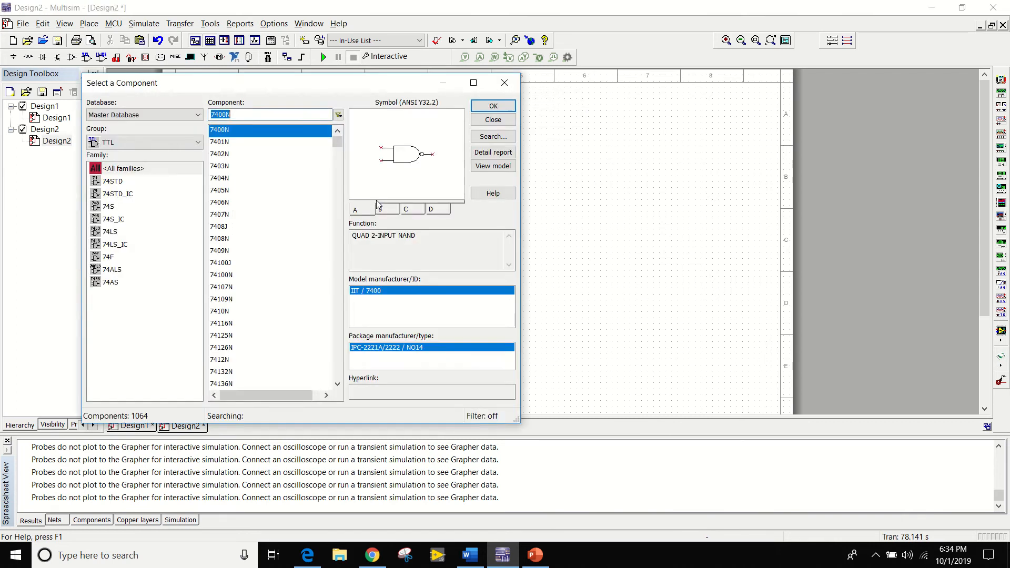
pyautogui.click(502, 84)
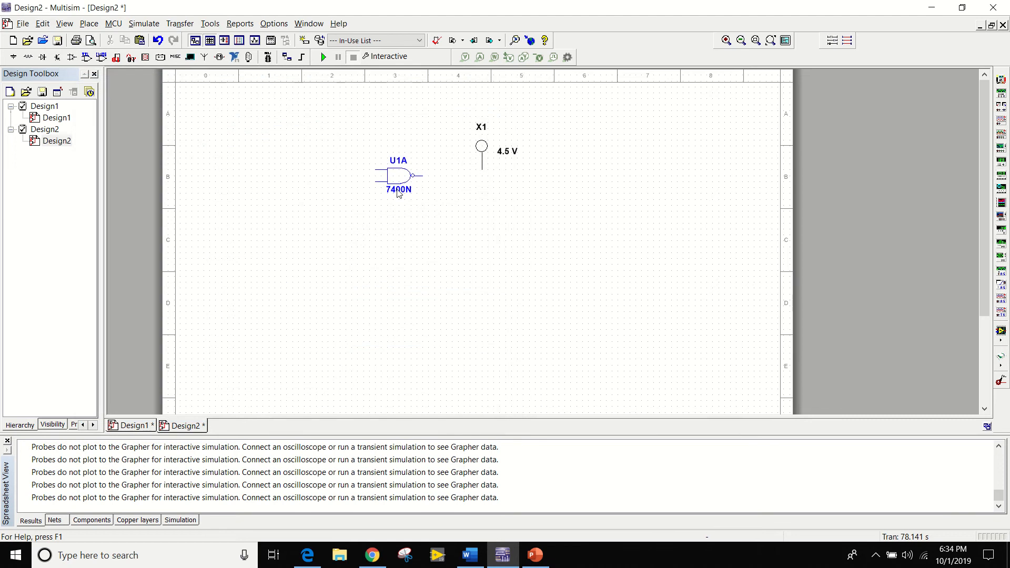
# Wire the NAND gate's output to the pin of the red digital probe.
pyautogui.click(423, 176)
pyautogui.click(482, 169)
# Place a DC_POWER source from the POWER_SOURCES family, rotated 90 degrees to lie horizontally, to the upper left of the NAND gate.
pyautogui.rightClick(314, 213)
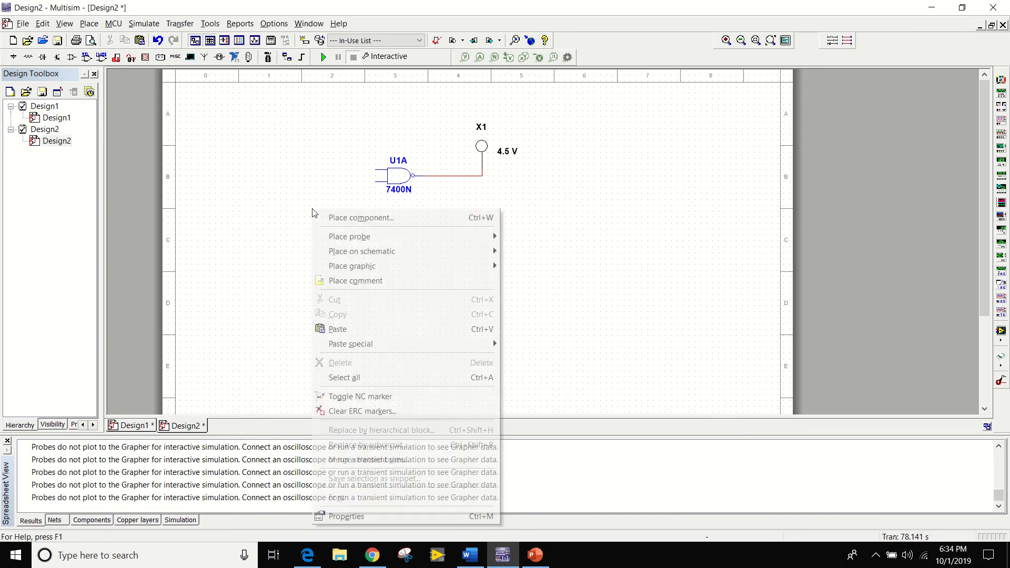
pyautogui.click(342, 218)
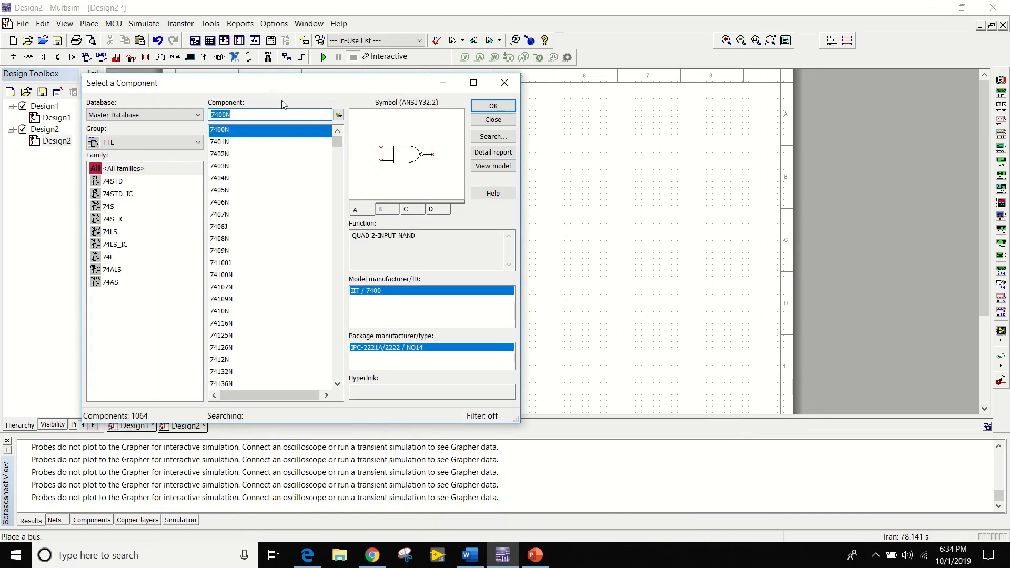
pyautogui.click(175, 143)
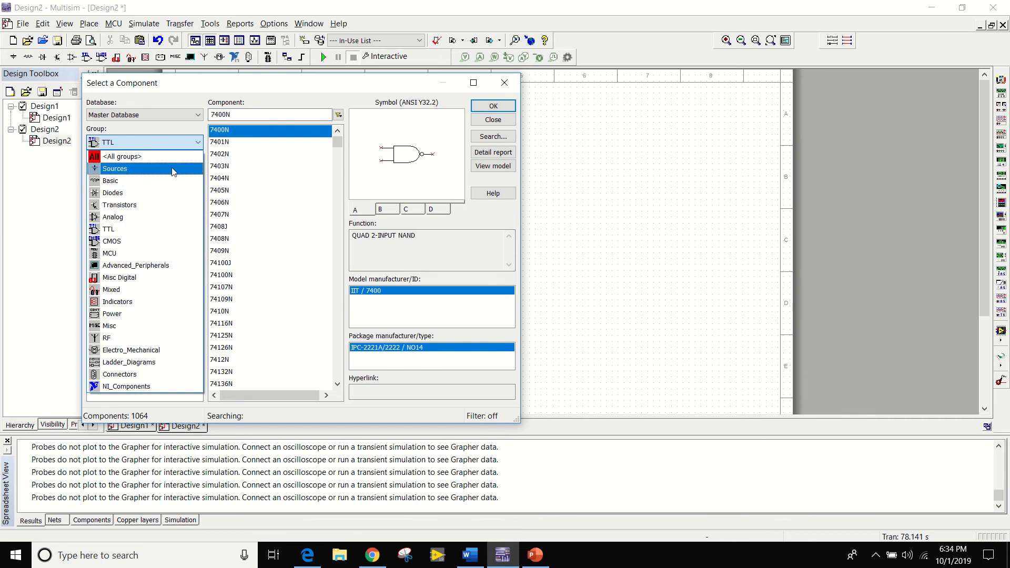
pyautogui.click(174, 168)
pyautogui.click(185, 185)
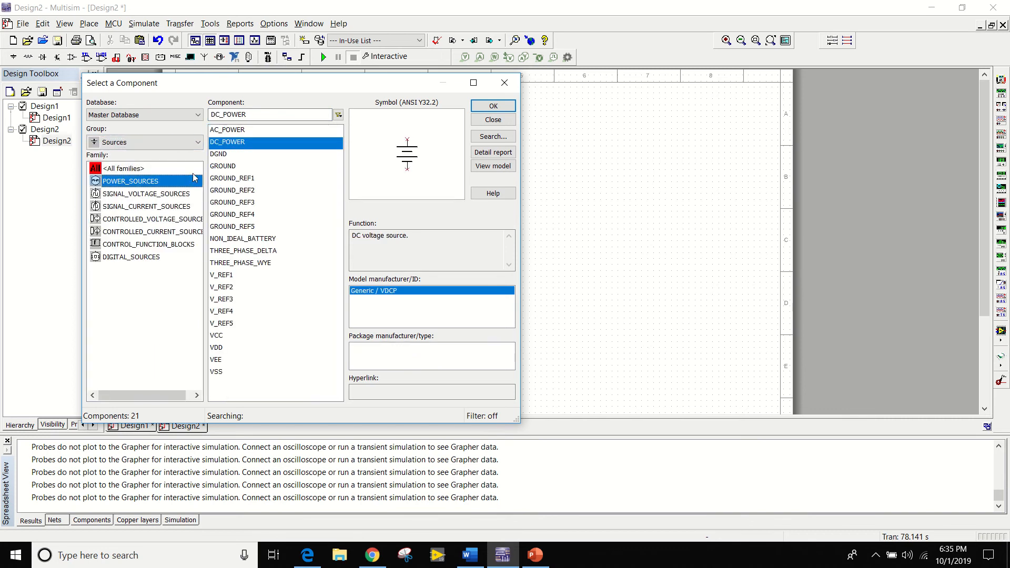
pyautogui.click(236, 146)
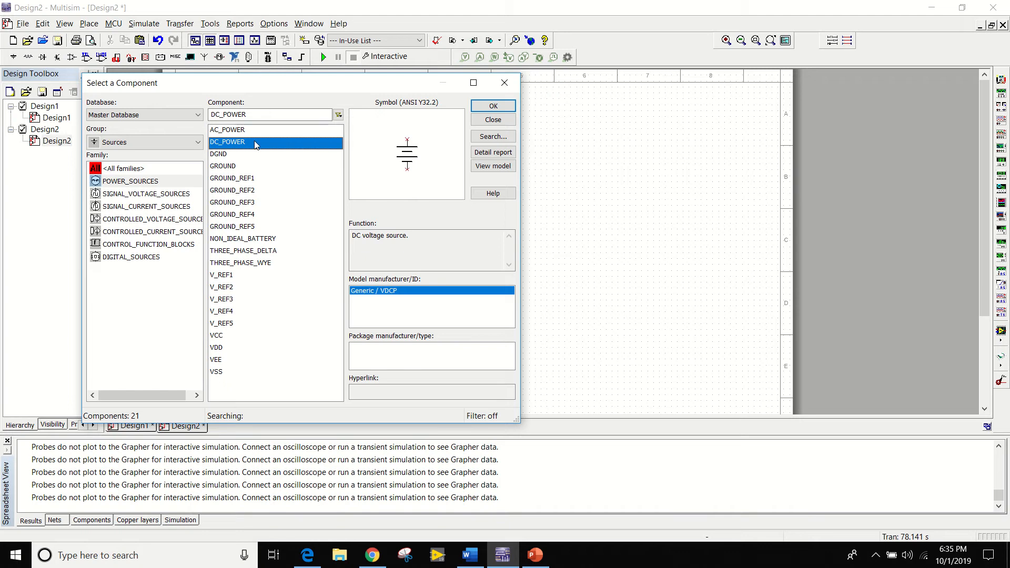
pyautogui.click(492, 106)
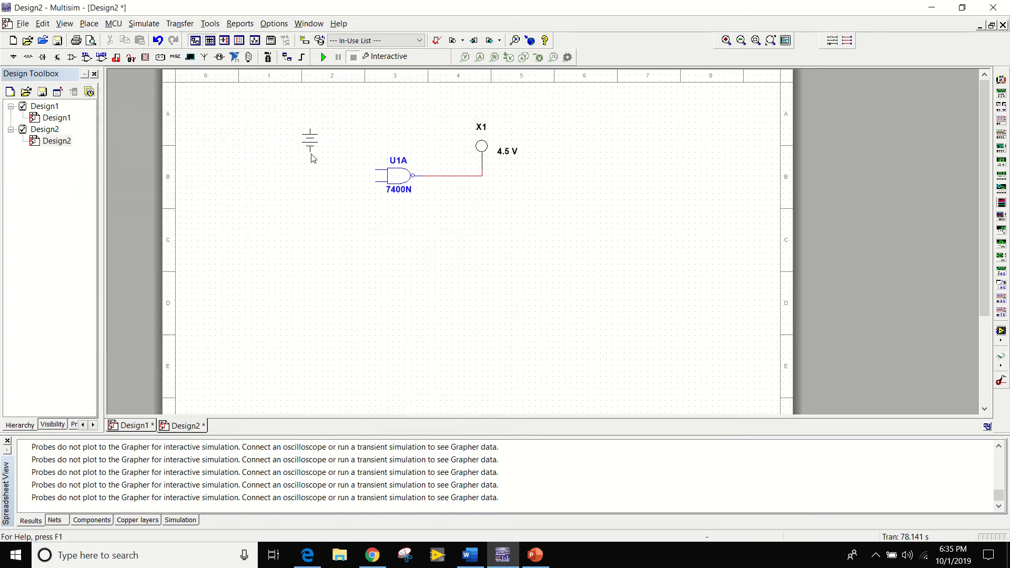
pyautogui.hotkey('ctrl', 'r')
pyautogui.click(270, 138)
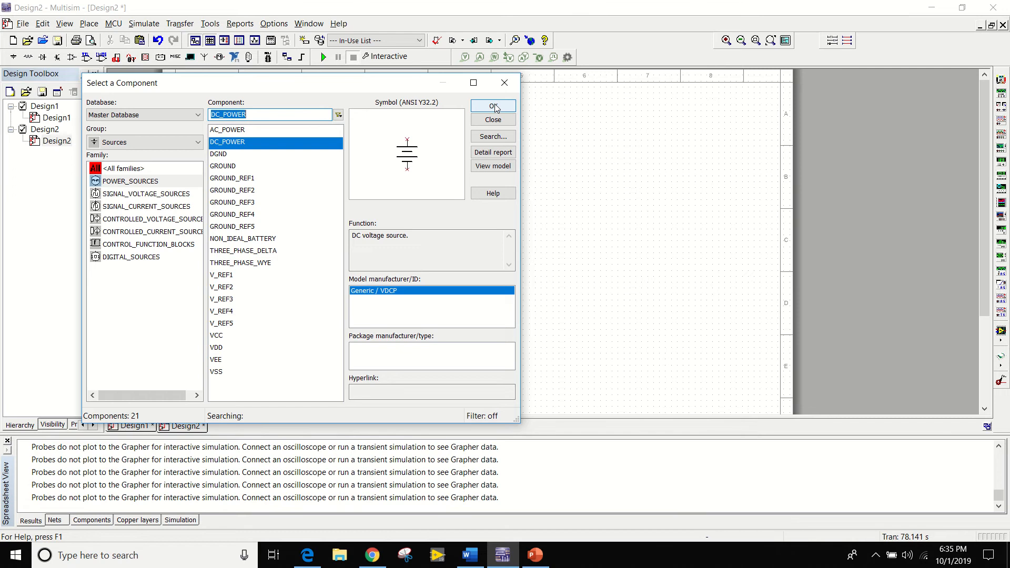
# Place a second DC_POWER source, also rotated 90 degrees, below the first one.
pyautogui.click(494, 106)
pyautogui.hotkey('ctrl', 'r')
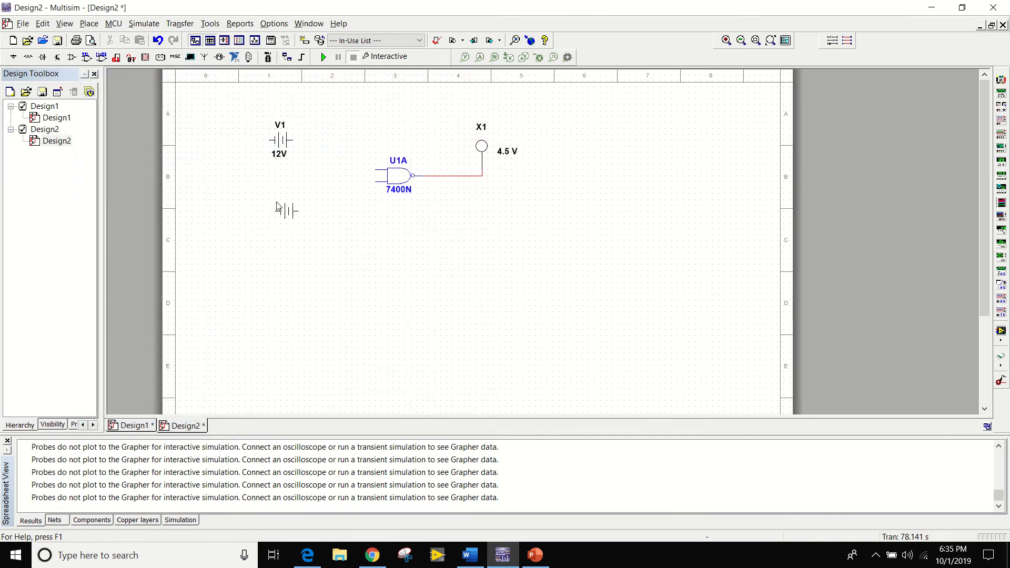
pyautogui.click(274, 205)
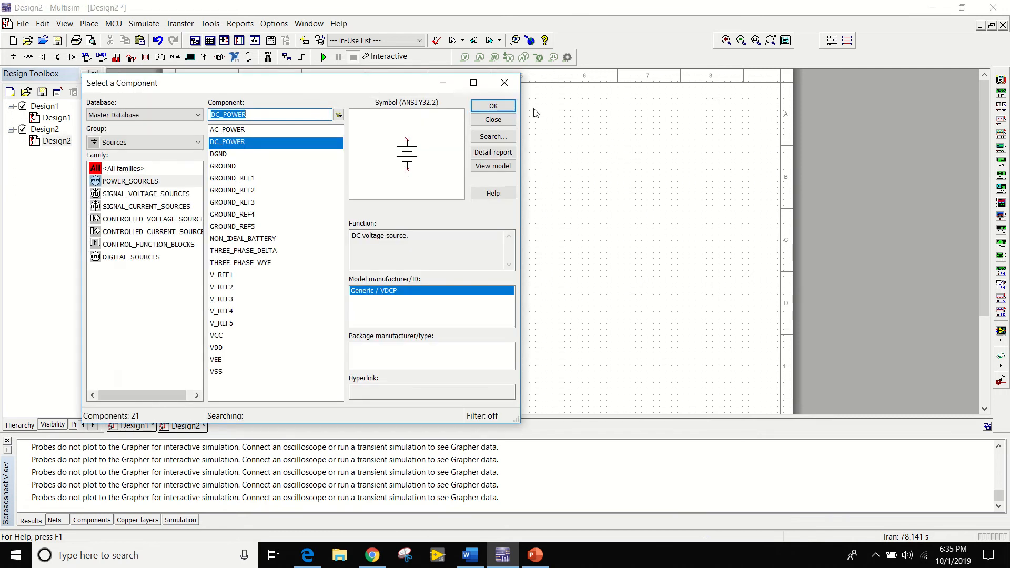
# Set the voltage of both DC power sources V1 and V2 to 5 V.
pyautogui.click(504, 83)
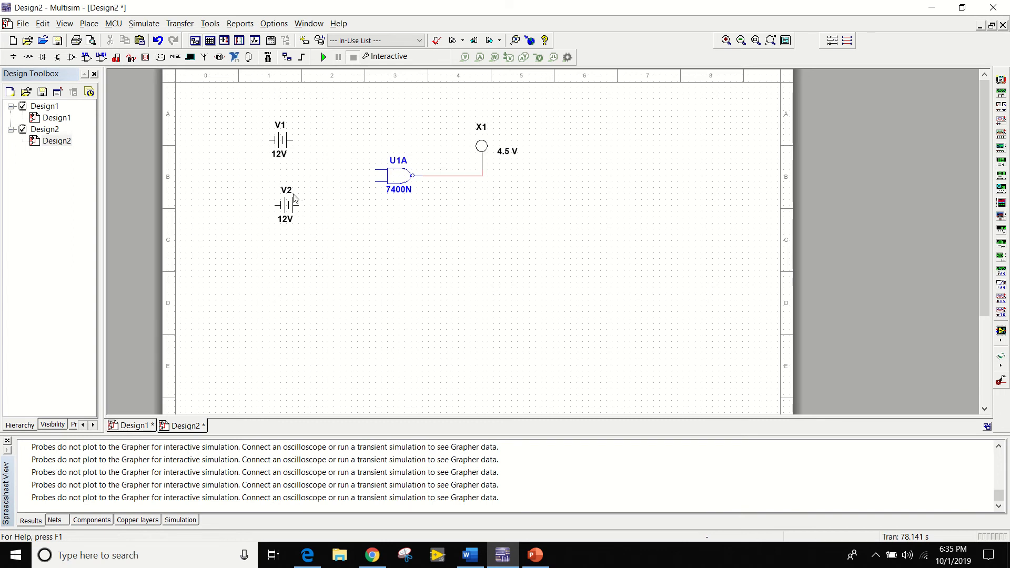
pyautogui.doubleClick(282, 146)
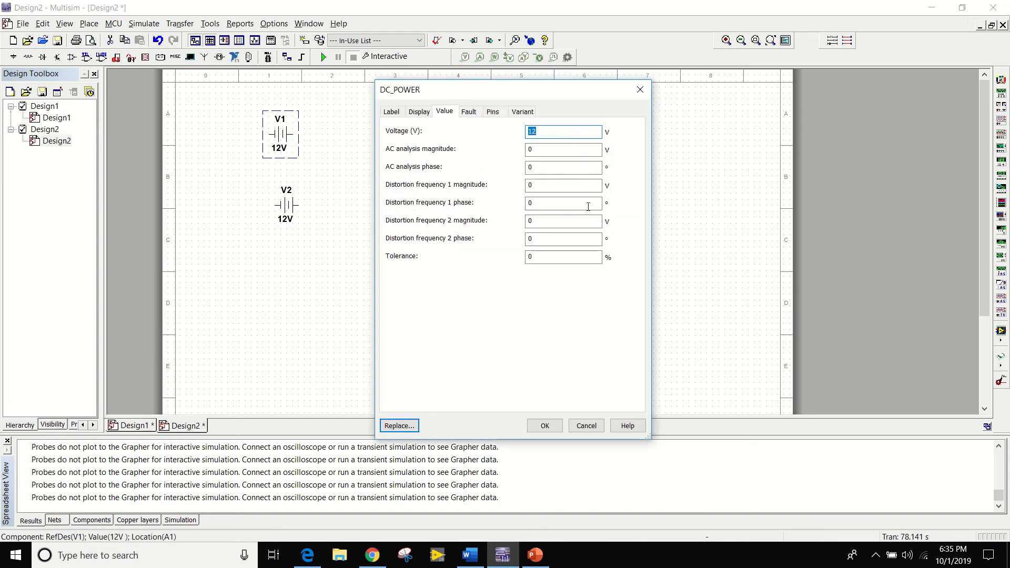
pyautogui.write('5')
pyautogui.press('Return')
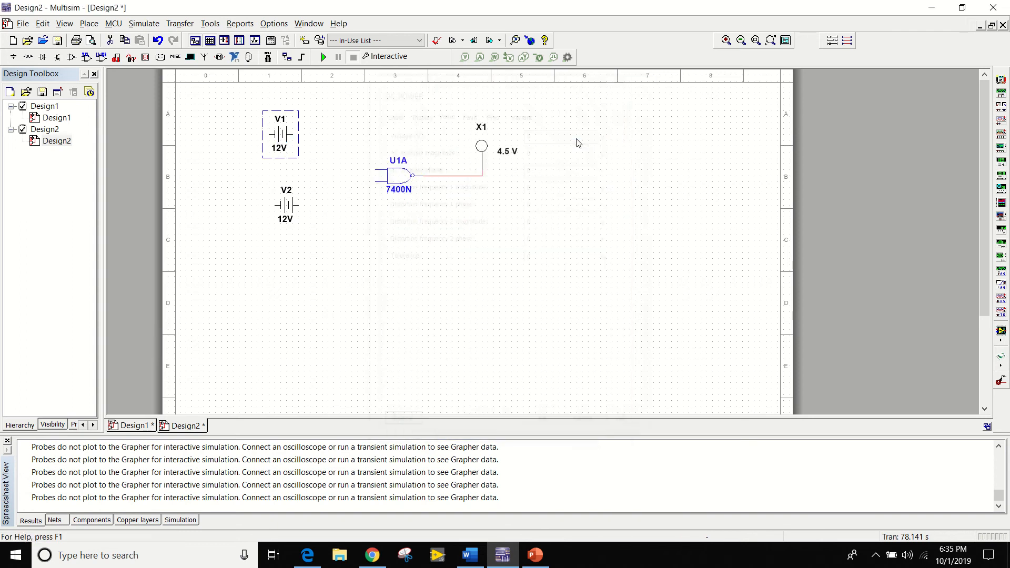
pyautogui.doubleClick(293, 213)
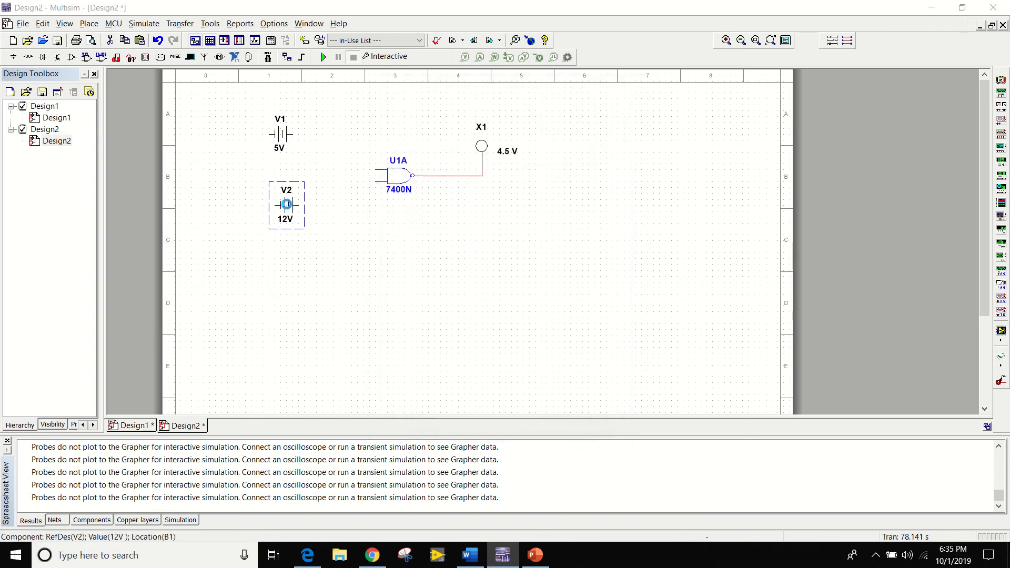
pyautogui.write('5')
pyautogui.press('Return')
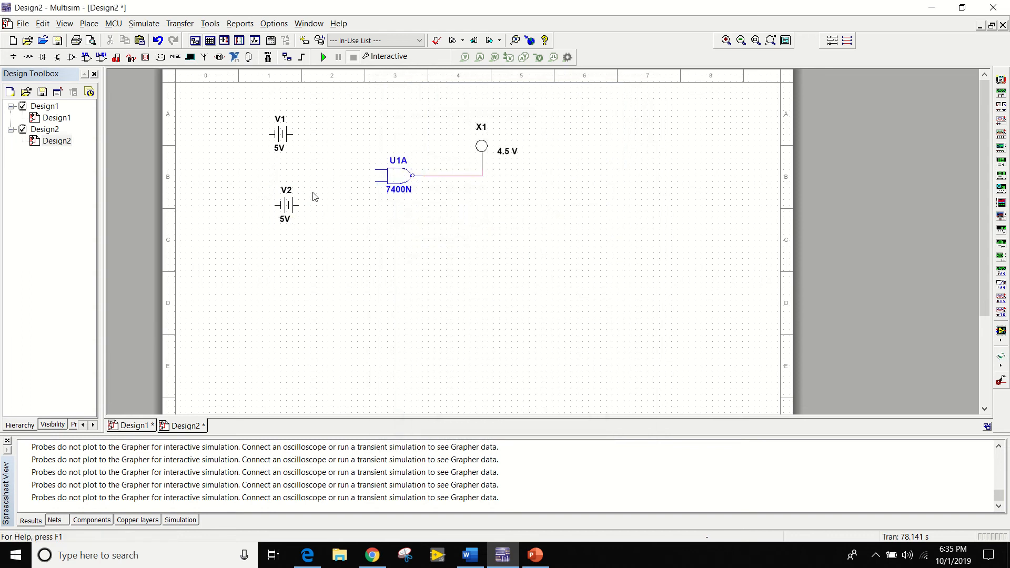
# Move source V2 to the lower left of the NAND gate and source V1 to its upper left, making room for switches.
pyautogui.click(291, 212)
pyautogui.moveTo(291, 212); pyautogui.dragTo(303, 235)
pyautogui.click(327, 254)
pyautogui.click(297, 235)
pyautogui.hotkey('ctrl', 'v')
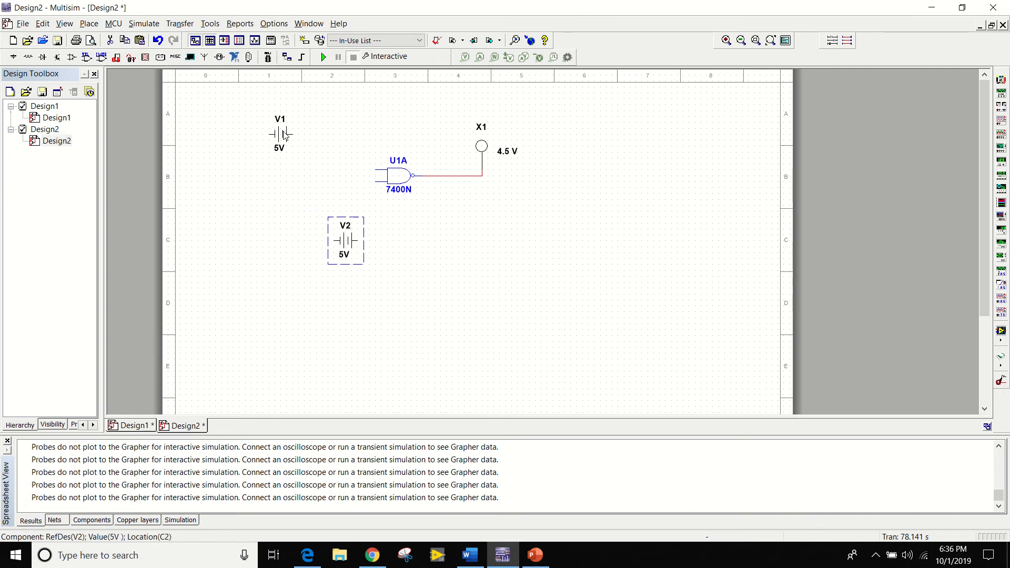
pyautogui.click(304, 159)
pyautogui.moveTo(282, 135); pyautogui.dragTo(346, 131)
pyautogui.click(406, 318)
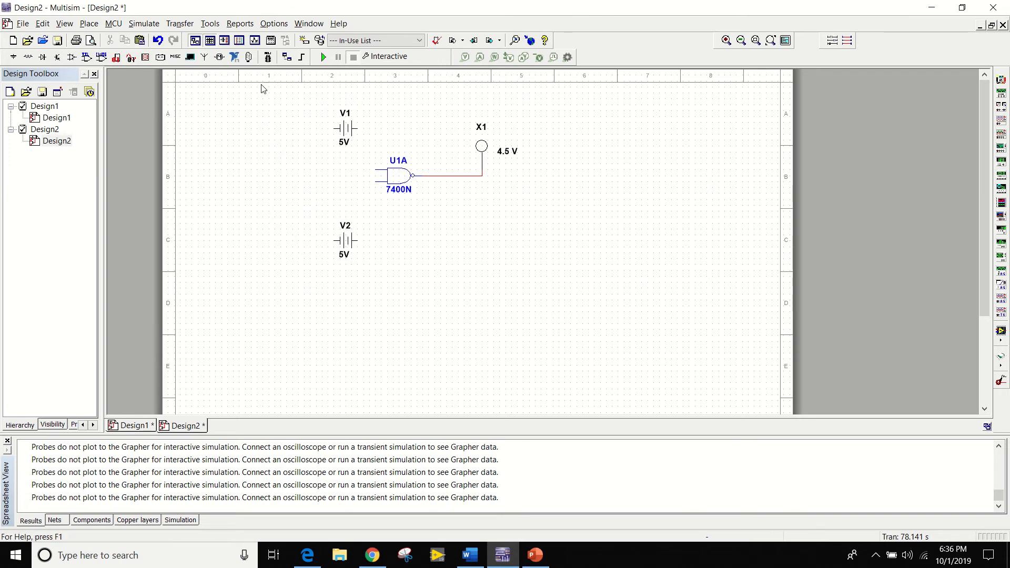
# Place two SPST switches from the Basic group's SWITCH family one above the other, to the left of the NAND gate.
pyautogui.rightClick(258, 204)
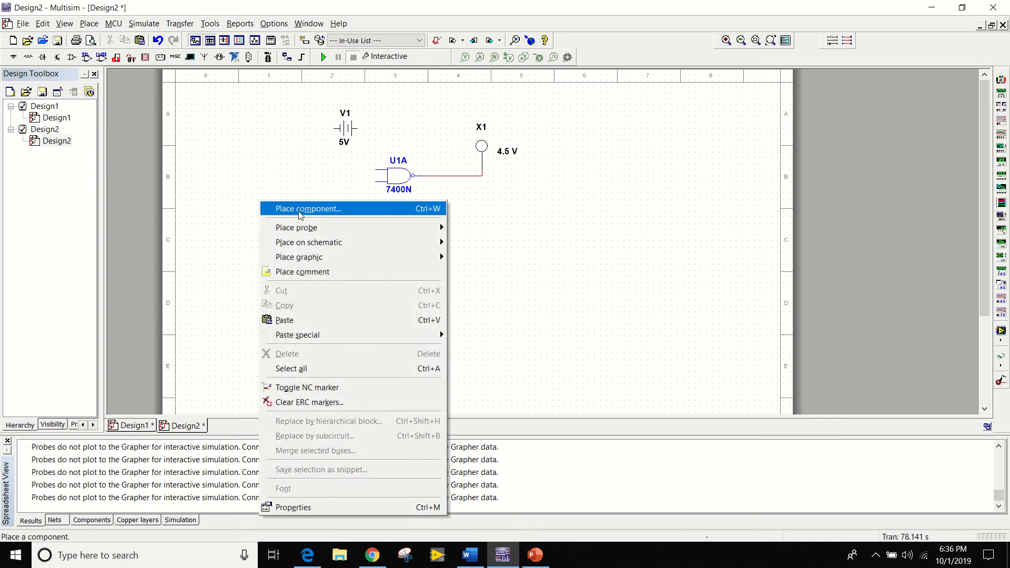
pyautogui.click(279, 207)
pyautogui.click(185, 142)
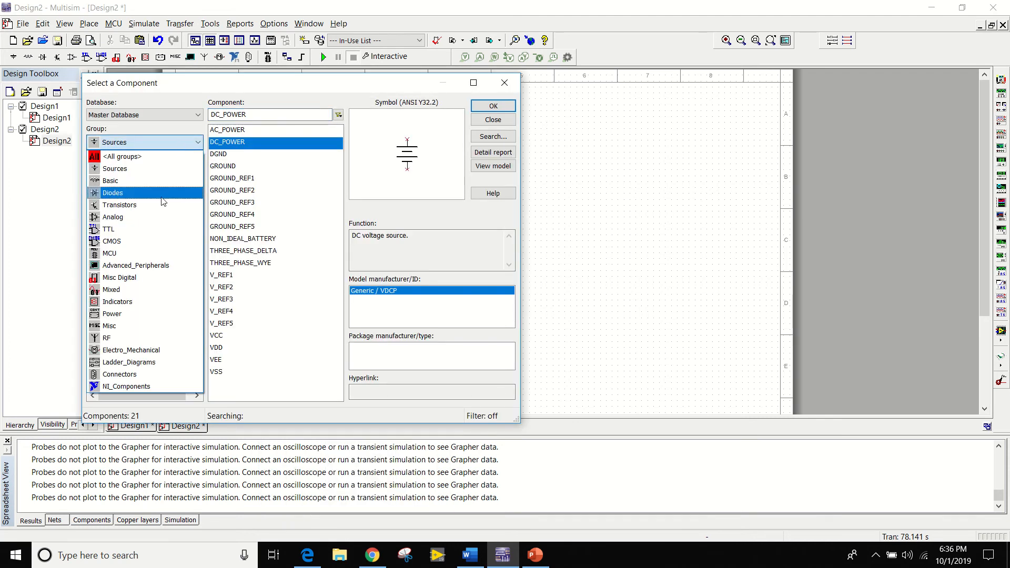
pyautogui.click(161, 185)
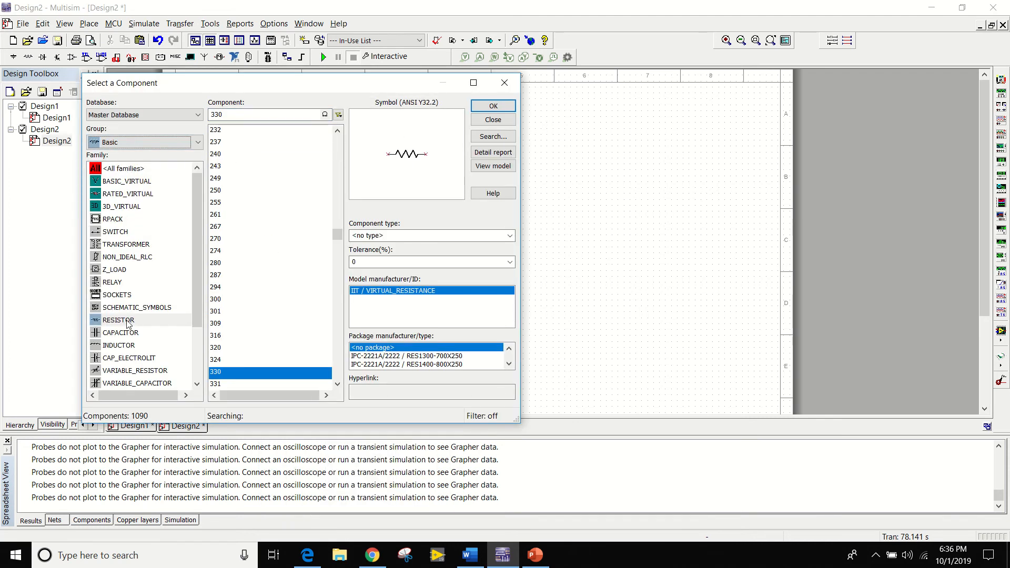
pyautogui.click(113, 232)
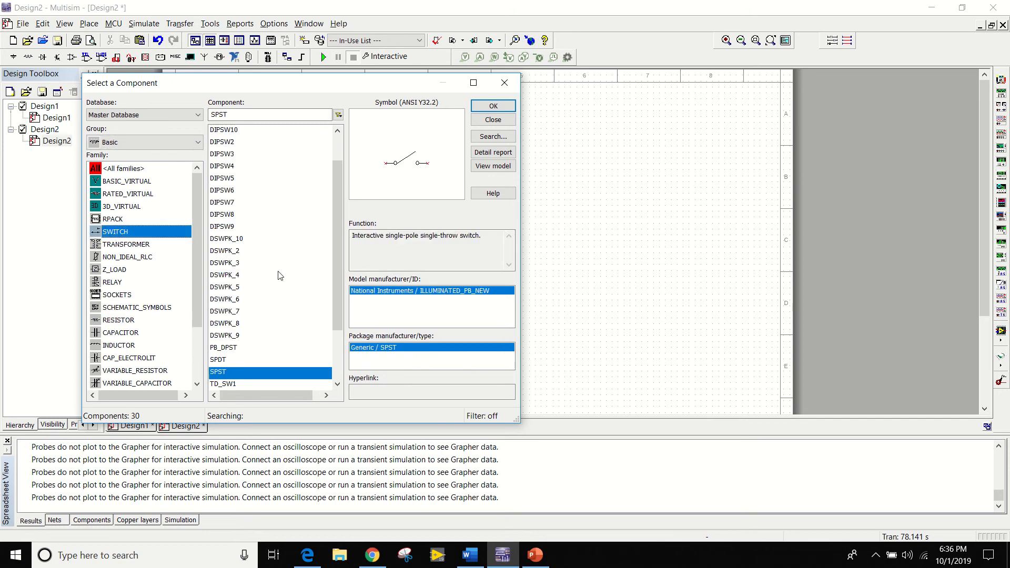
pyautogui.click(489, 107)
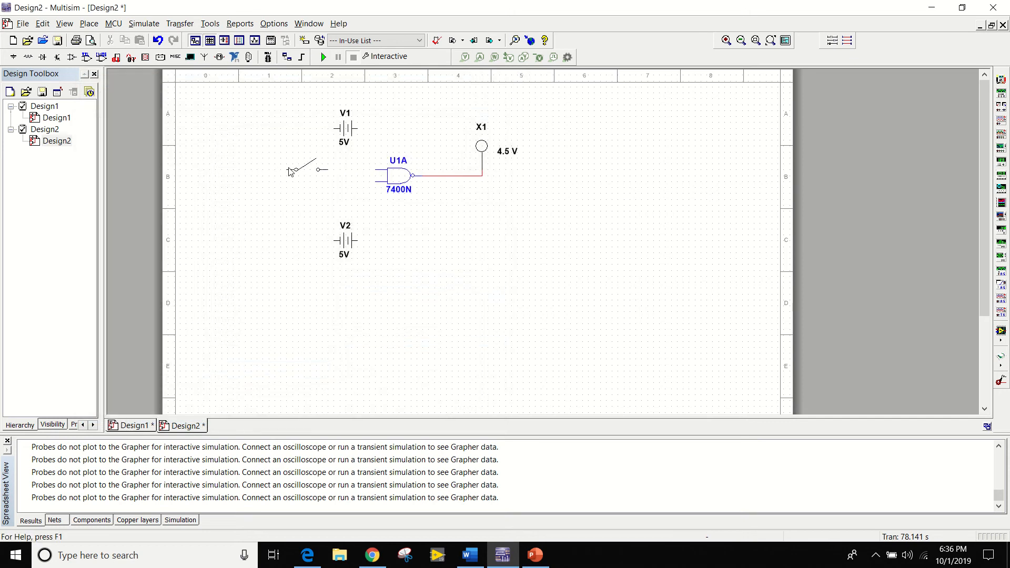
pyautogui.click(280, 172)
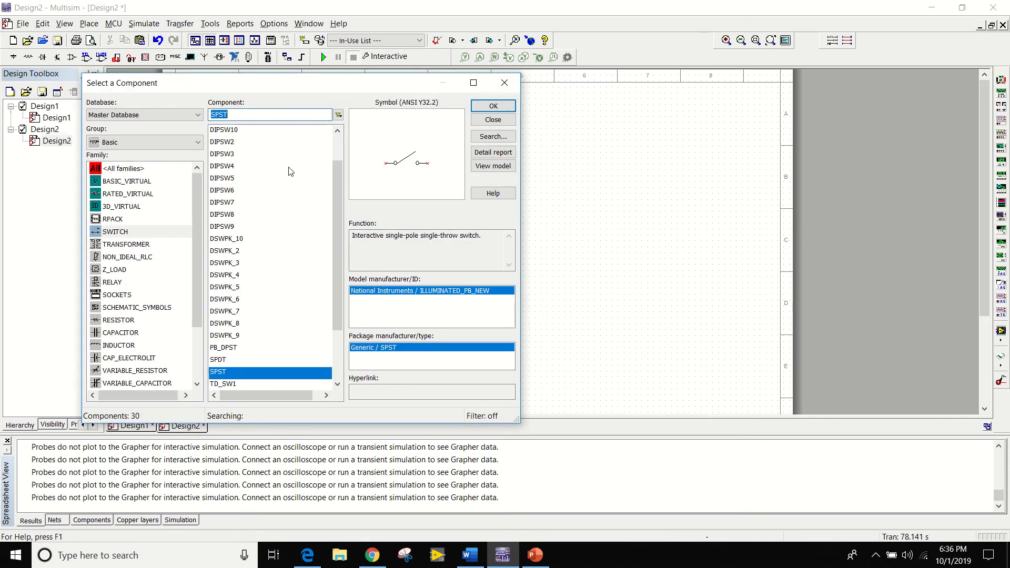
pyautogui.click(492, 106)
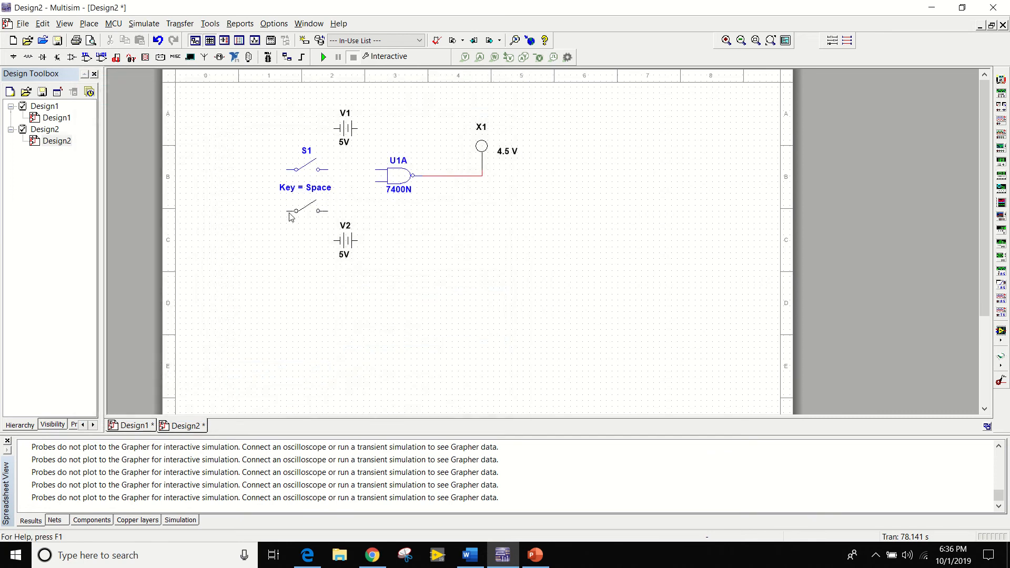
pyautogui.click(288, 219)
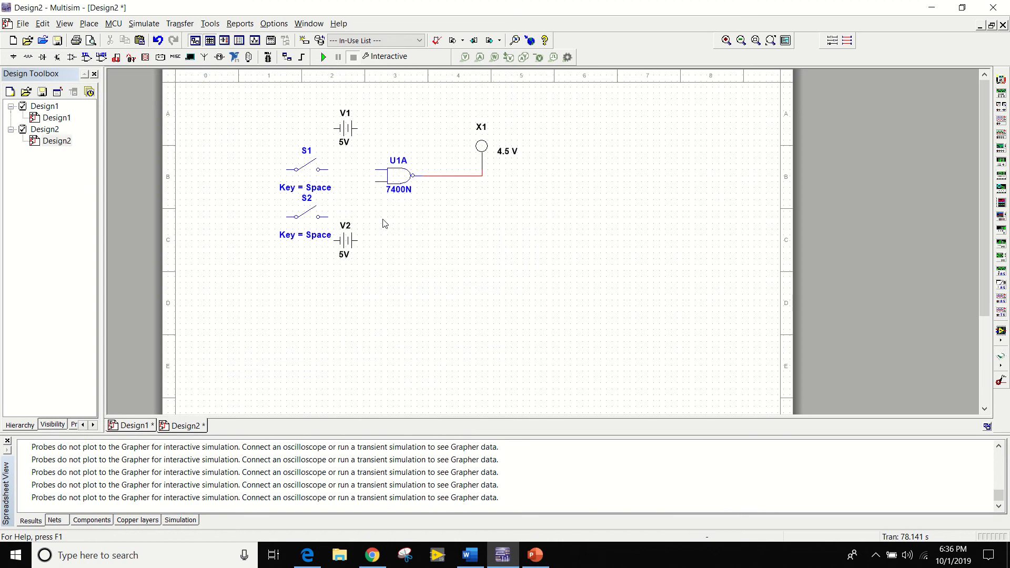
# Move V2 slightly down and to the right, and wire switches S1 and S2 to the NAND gate's upper and lower inputs.
pyautogui.moveTo(358, 242); pyautogui.dragTo(361, 253)
pyautogui.click(361, 220)
pyautogui.click(375, 181)
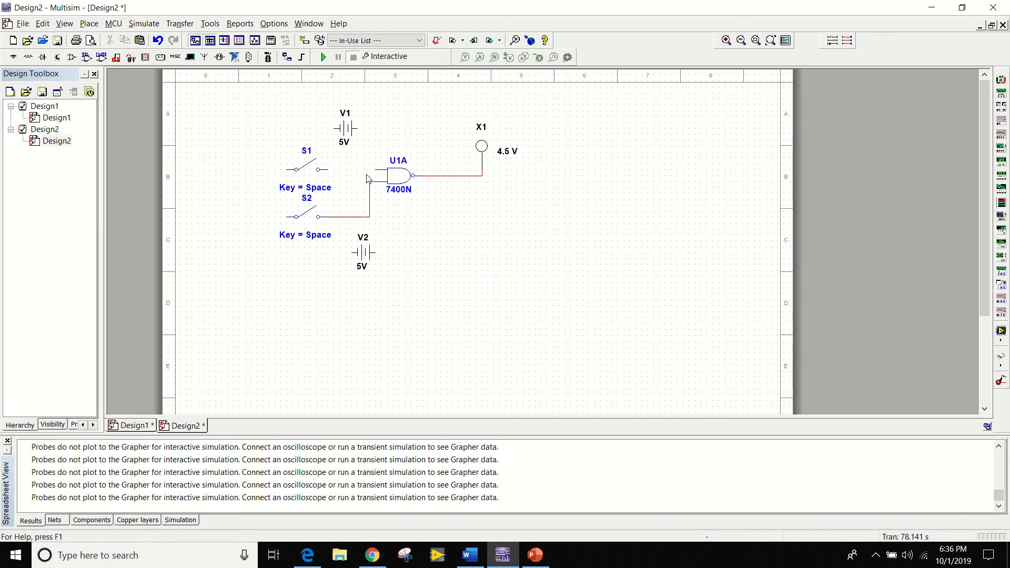
pyautogui.click(374, 171)
# Place a GROUND from the Sources group's POWER_SOURCES family to the left of V1.
pyautogui.rightClick(310, 293)
pyautogui.click(371, 7)
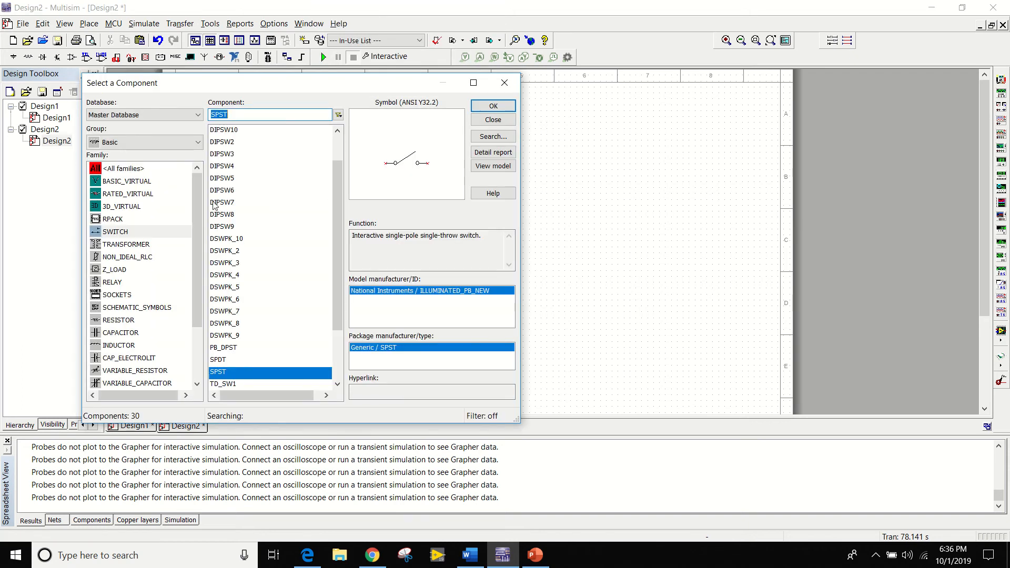
pyautogui.click(176, 143)
pyautogui.click(164, 172)
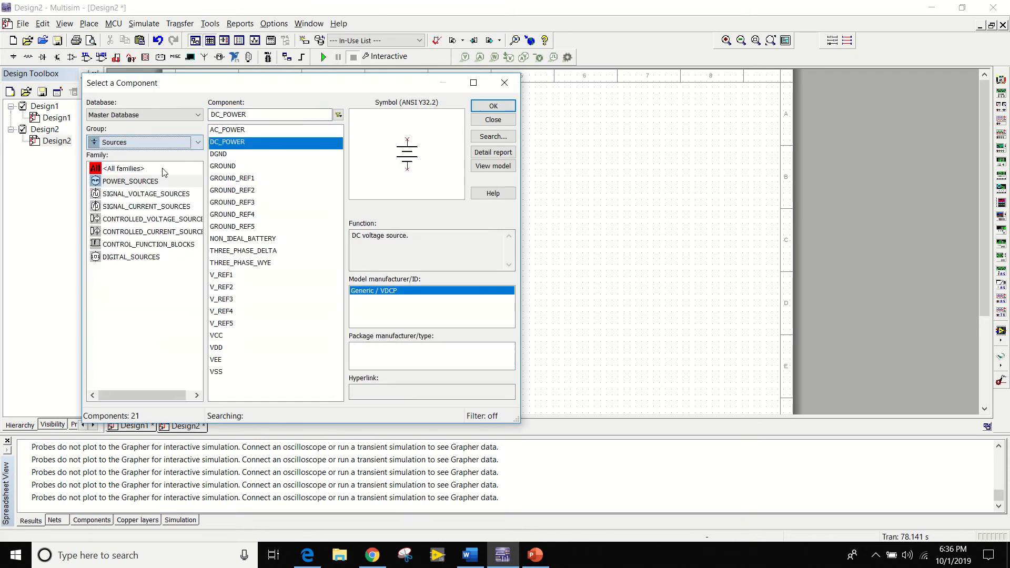
pyautogui.click(229, 166)
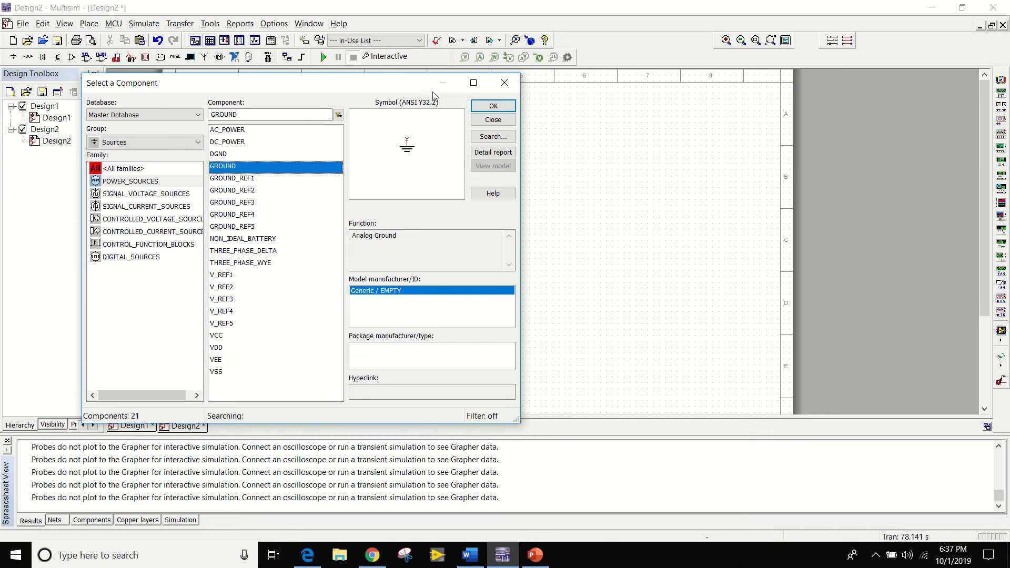
pyautogui.click(493, 106)
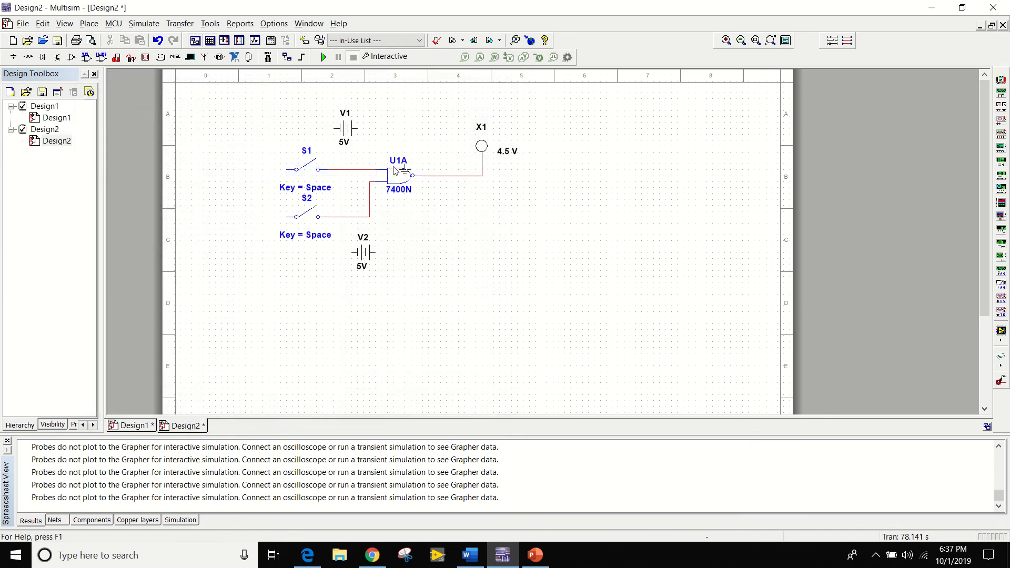
pyautogui.click(273, 121)
pyautogui.click(507, 88)
# Duplicate the ground symbol to the left of switch S1, switch S2 and source V2.
pyautogui.moveTo(263, 105); pyautogui.dragTo(292, 143)
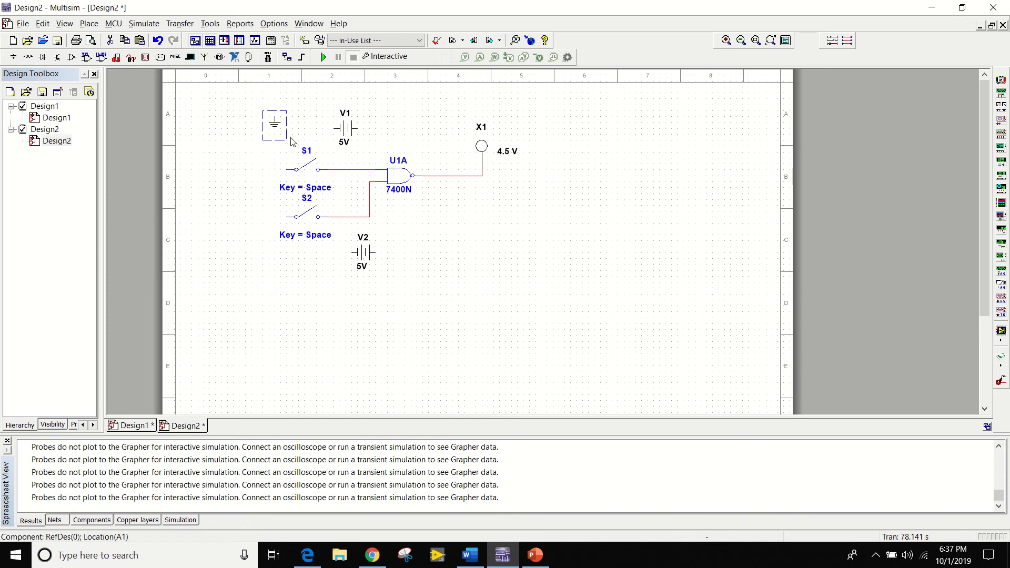
pyautogui.click(258, 160)
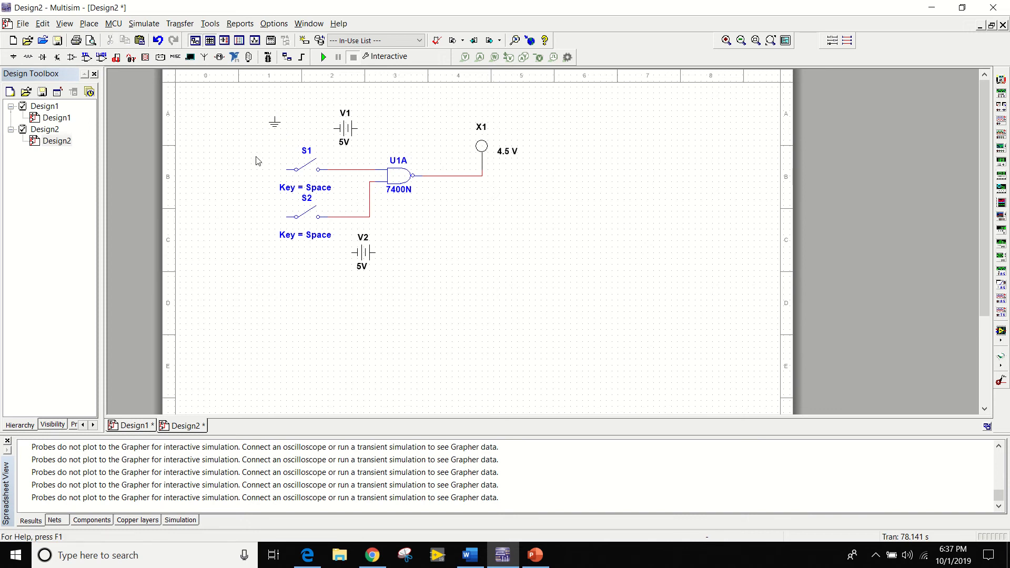
pyautogui.hotkey('ctrl', 'v')
pyautogui.click(257, 181)
pyautogui.hotkey('ctrl', 'v')
pyautogui.click(256, 225)
pyautogui.hotkey('ctrl', 'v')
# Wire the left terminals of S1, S2, V1 and V2 to their adjacent ground symbols.
pyautogui.click(256, 224)
pyautogui.click(257, 173)
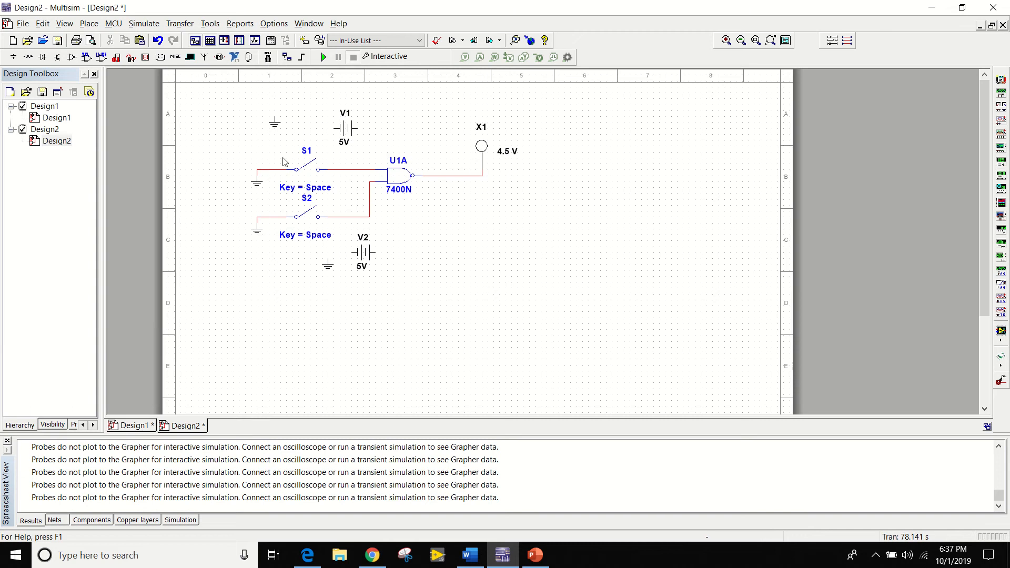
pyautogui.click(335, 128)
pyautogui.click(275, 117)
pyautogui.click(352, 253)
pyautogui.click(328, 261)
# Shift V2 slightly up and to the left, and move the NAND gate right toward the probe.
pyautogui.moveTo(368, 253); pyautogui.dragTo(362, 252)
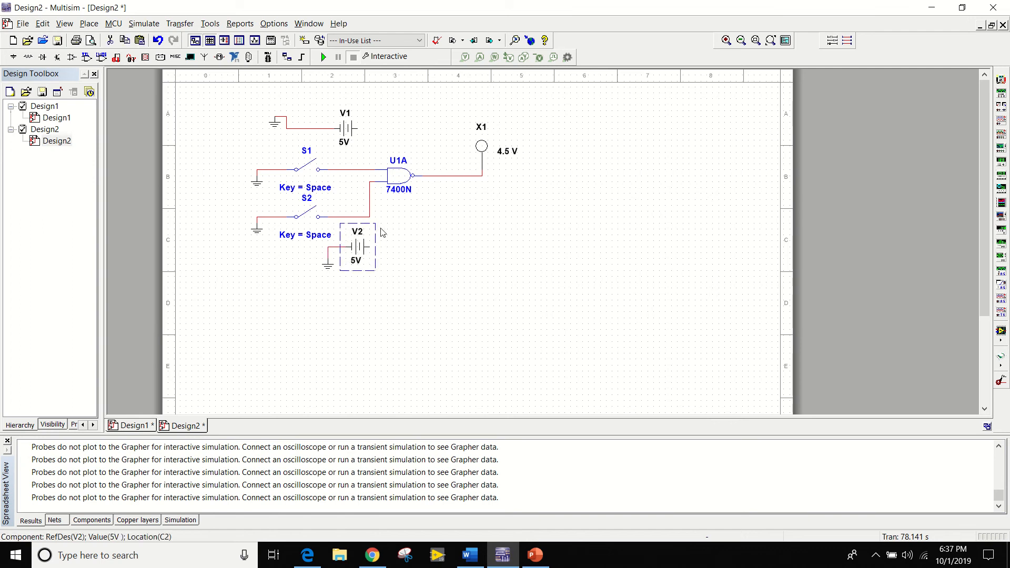
pyautogui.click(400, 281)
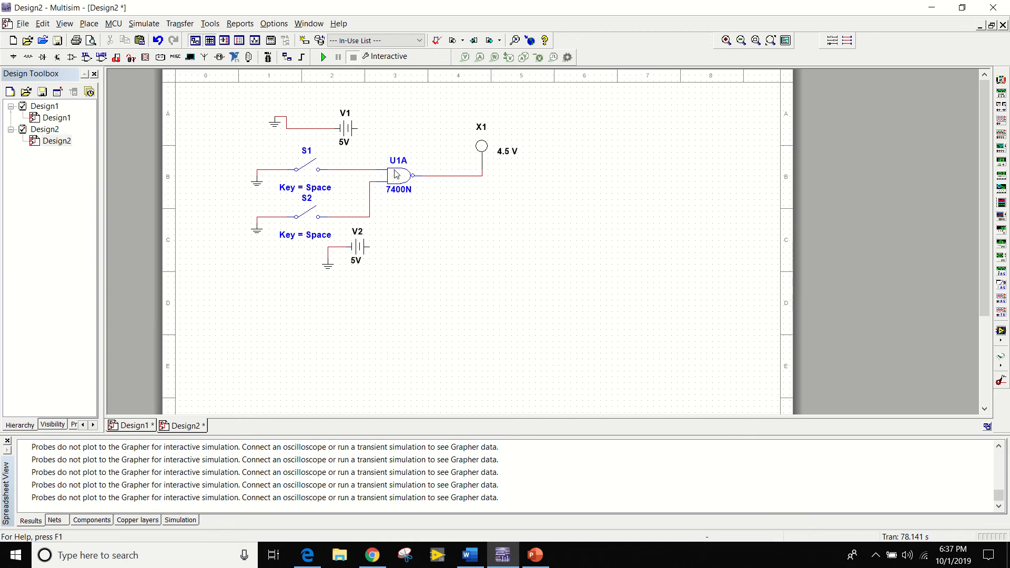
pyautogui.moveTo(396, 174); pyautogui.dragTo(427, 176)
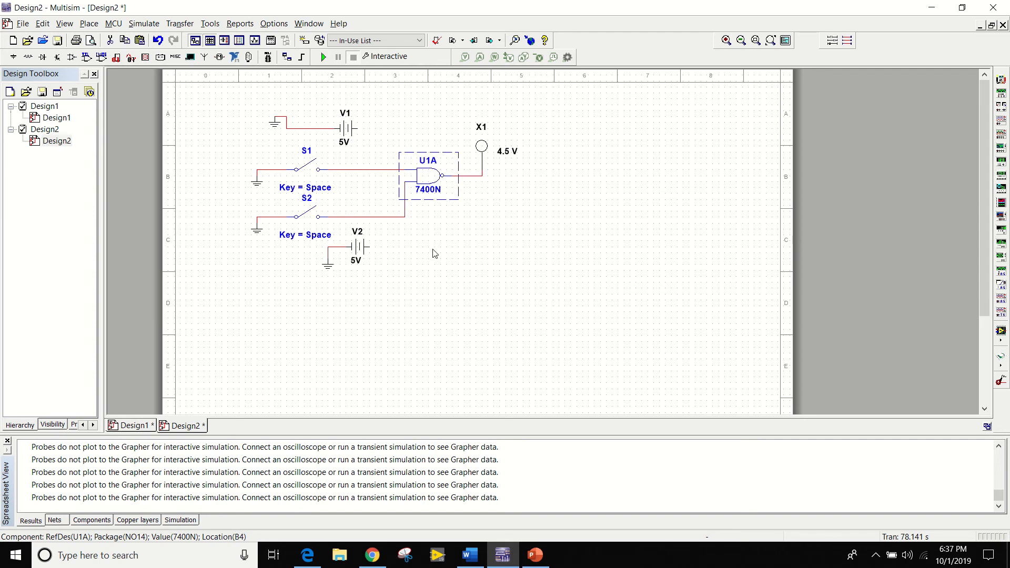
# Place a horizontal 330 Ω resistor from the Basic group's RESISTOR family to the right of V2, below the NAND gate.
pyautogui.rightClick(405, 279)
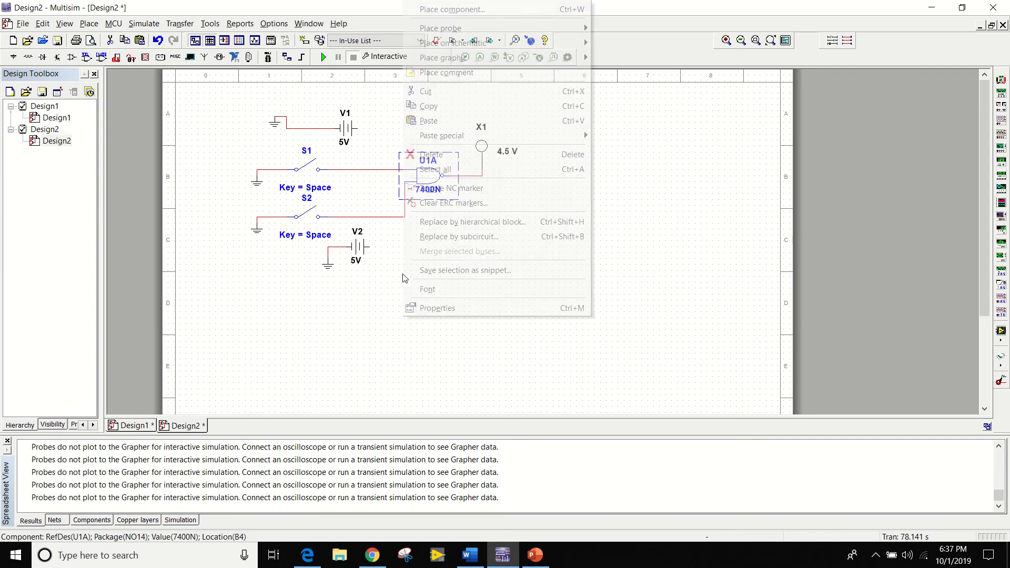
pyautogui.click(471, 7)
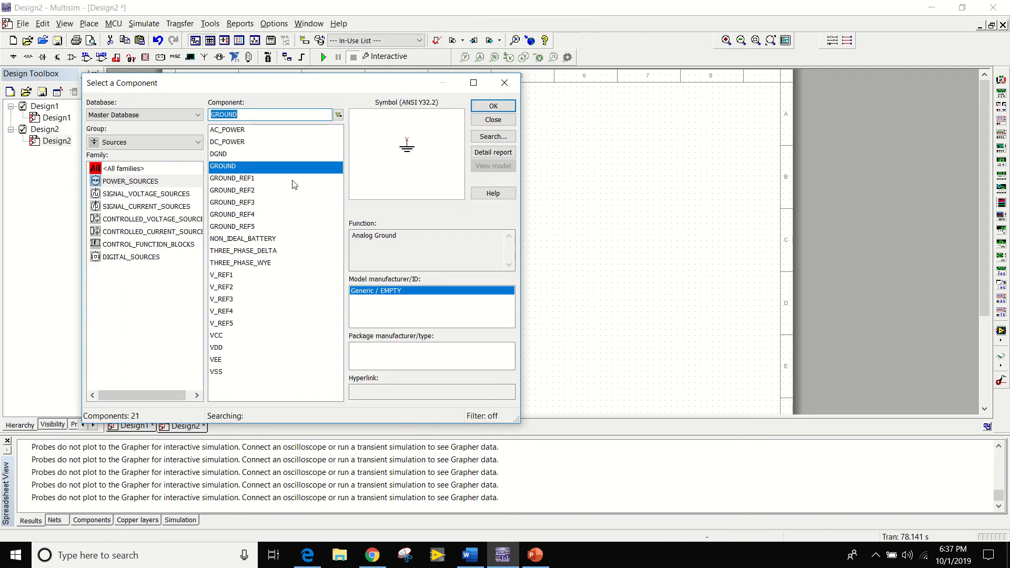
pyautogui.click(169, 142)
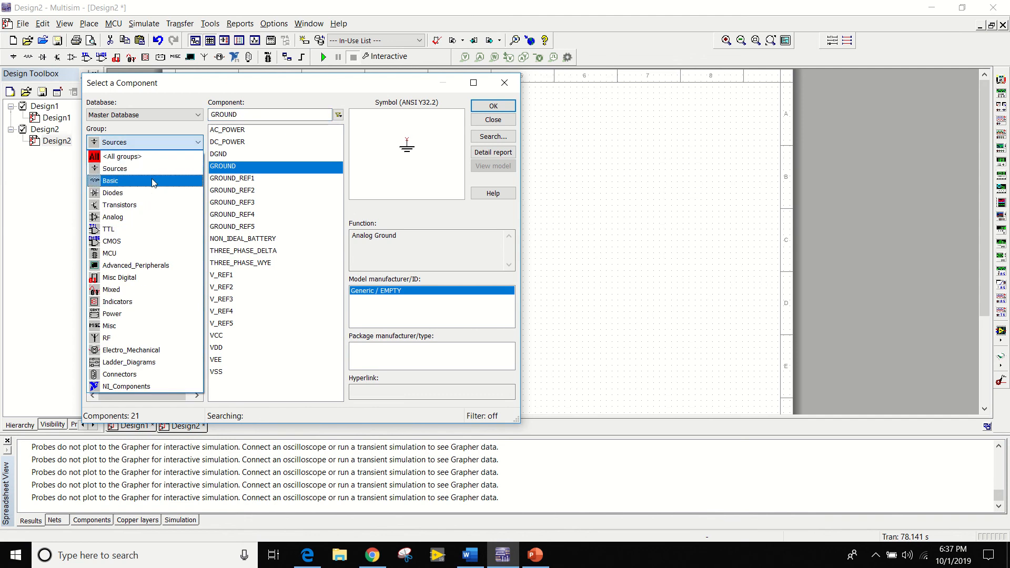
pyautogui.click(126, 179)
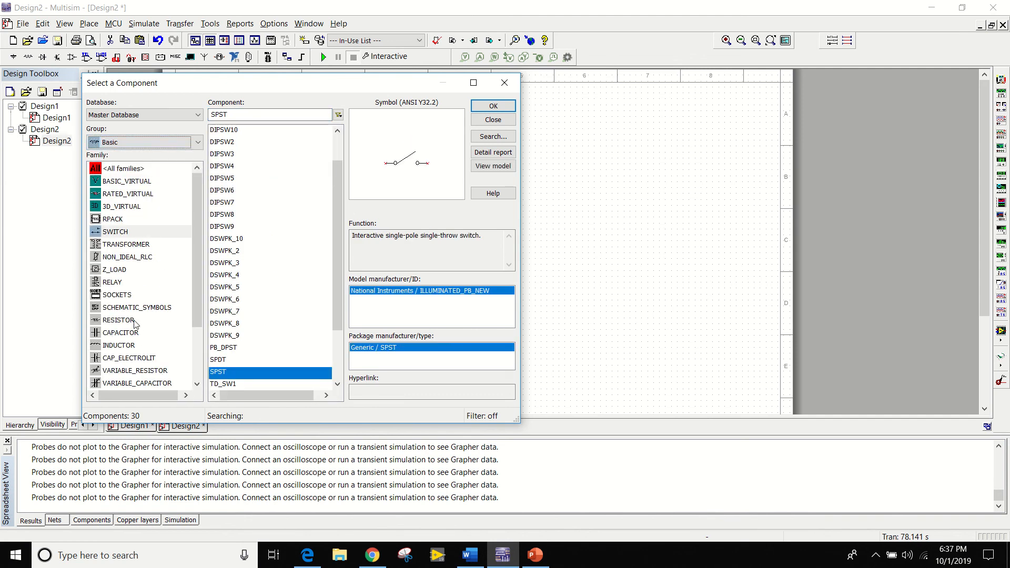
pyautogui.click(135, 321)
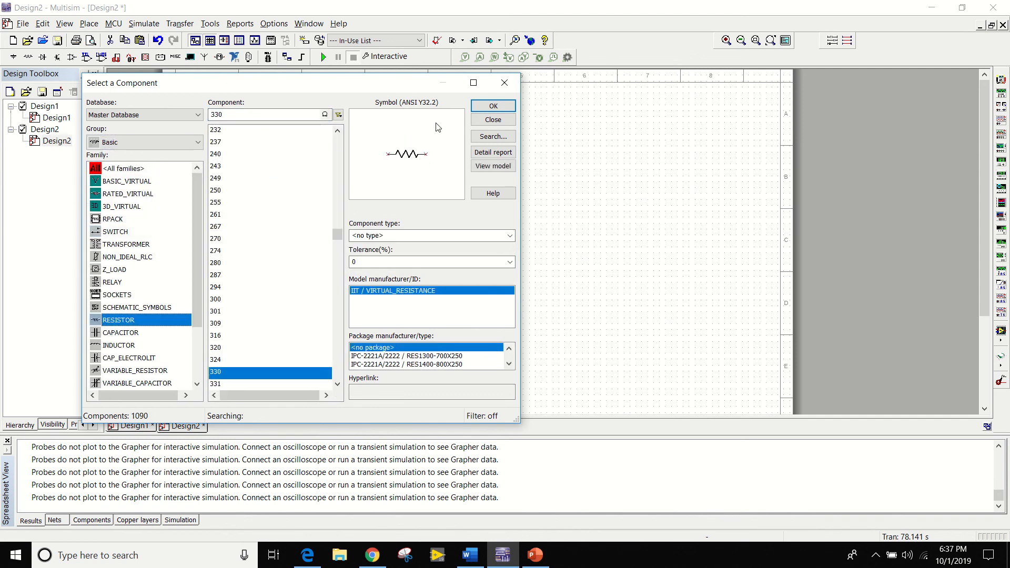
pyautogui.click(484, 106)
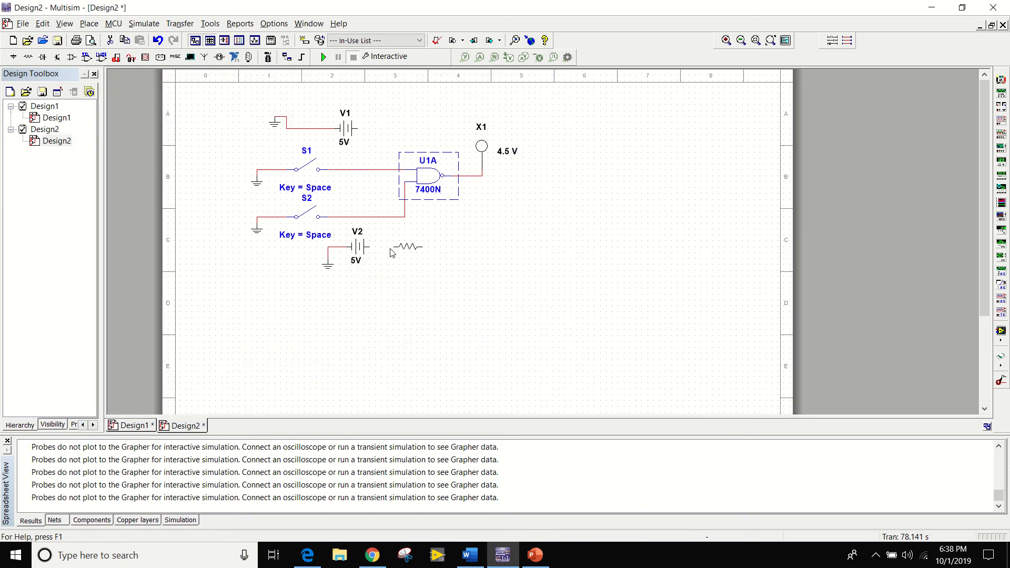
pyautogui.hotkey('ctrl', 'r')
pyautogui.hotkey('ctrl', 'r')
pyautogui.hotkey('ctrl', 'r')
pyautogui.hotkey('ctrl', 'r')
pyautogui.click(391, 253)
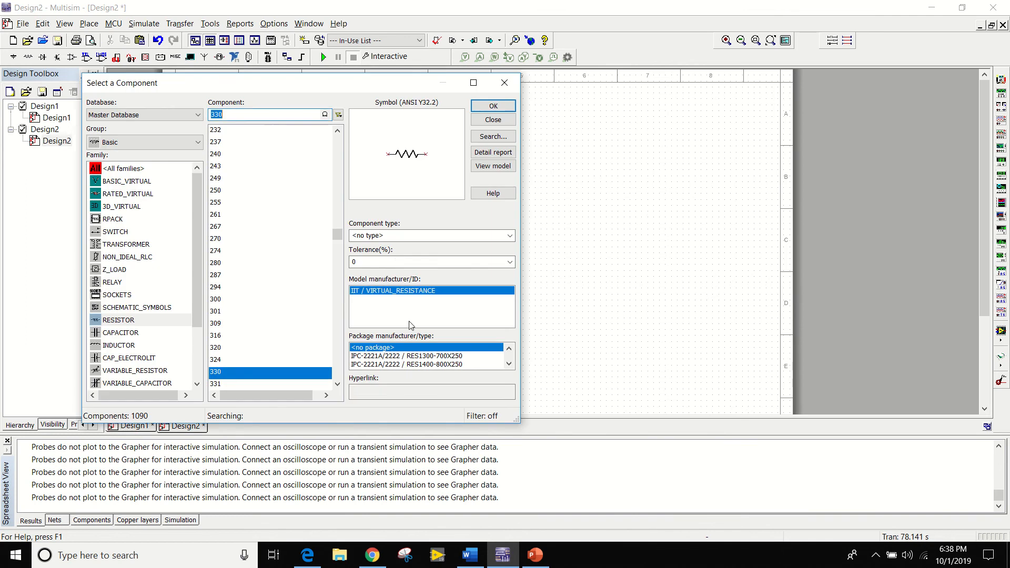
# Place a second 330 Ω resistor, rotated 90 degrees to stand vertically, to the right of V1.
pyautogui.click(493, 106)
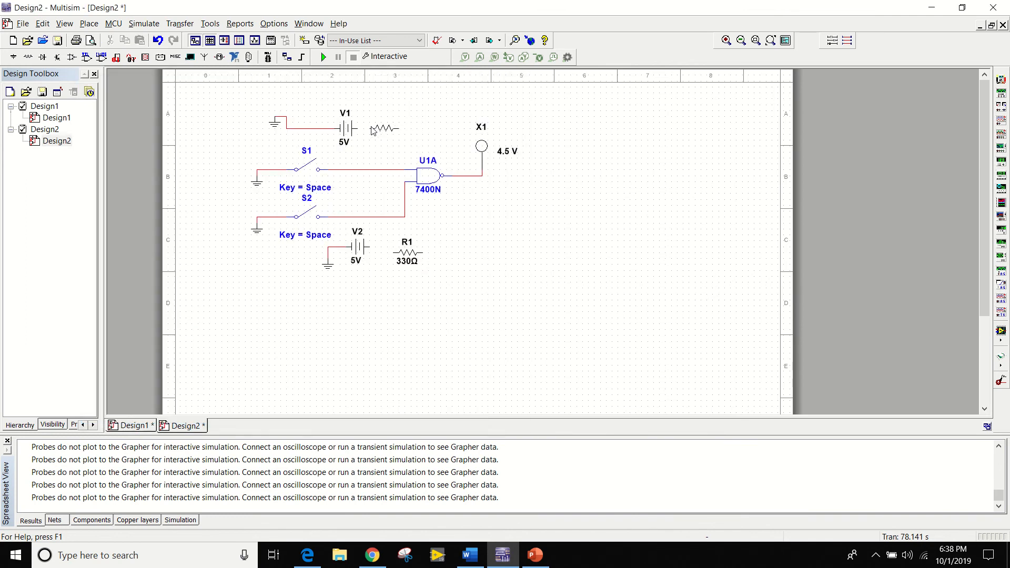
pyautogui.hotkey('ctrl', 'r')
pyautogui.click(369, 126)
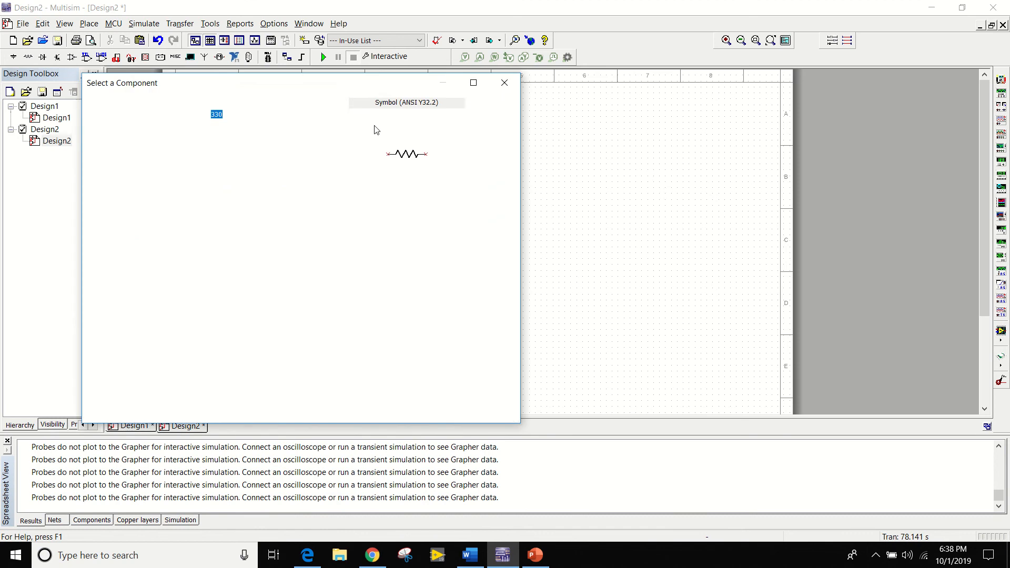
pyautogui.click(509, 85)
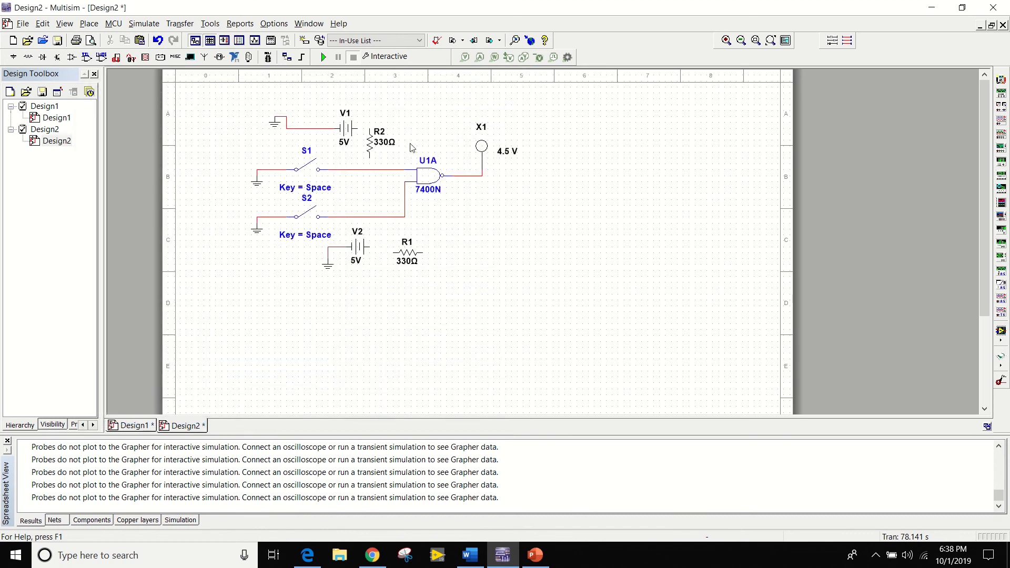
# Wire V1's right terminal to the top of R2, and R2's bottom to the line between S1 and the NAND gate.
pyautogui.click(362, 128)
pyautogui.click(369, 128)
pyautogui.click(370, 169)
# Move R1 closer to V2 and wire it between V2's right terminal and the NAND gate's lower input line.
pyautogui.moveTo(405, 251); pyautogui.dragTo(393, 246)
pyautogui.click(371, 247)
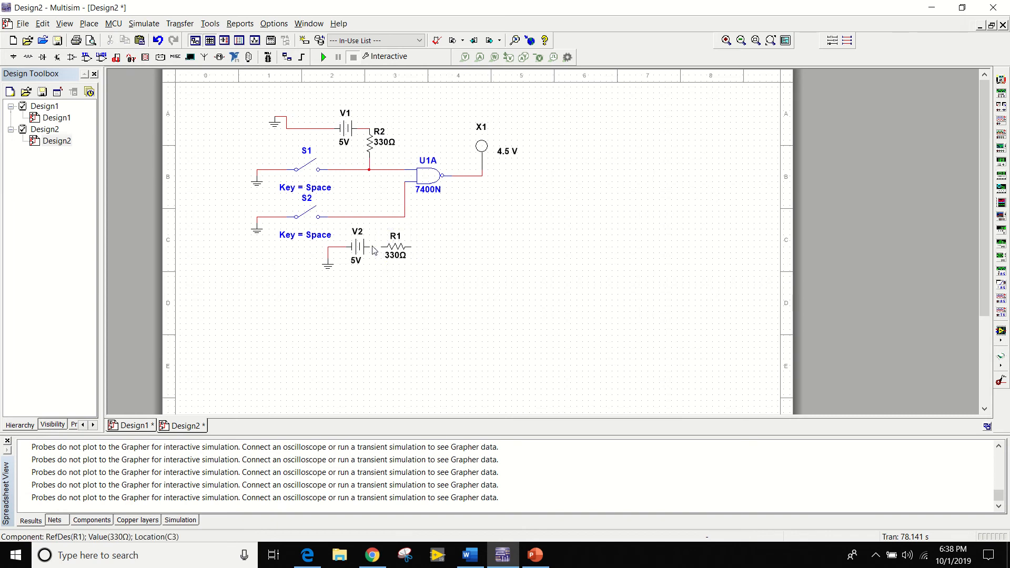
pyautogui.click(374, 246)
pyautogui.click(388, 247)
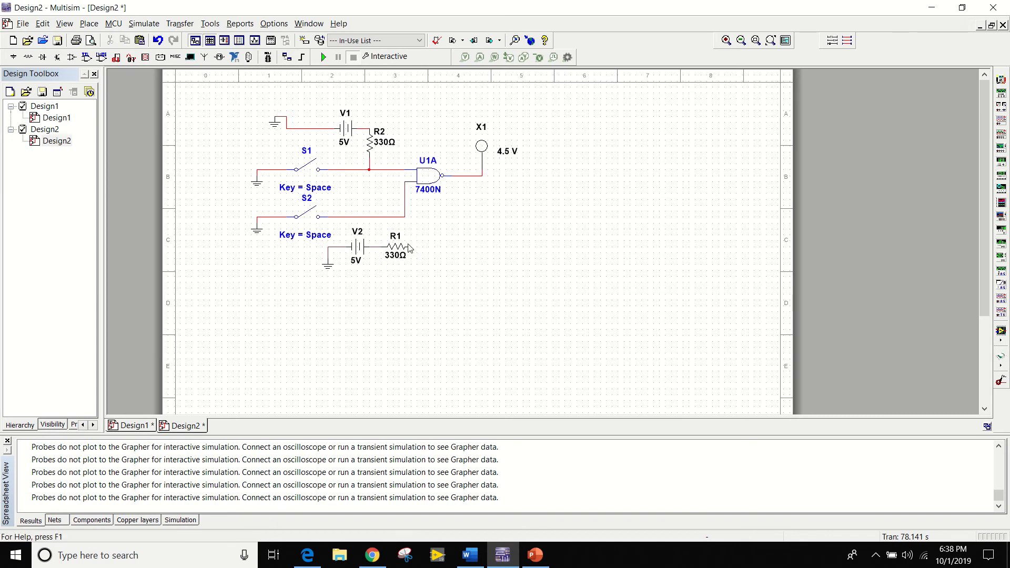
pyautogui.click(412, 247)
pyautogui.click(405, 212)
# Place a PROBE_DIG_BLUE from the Indicators group's PROBE family on the NAND gate's upper input line.
pyautogui.rightClick(377, 334)
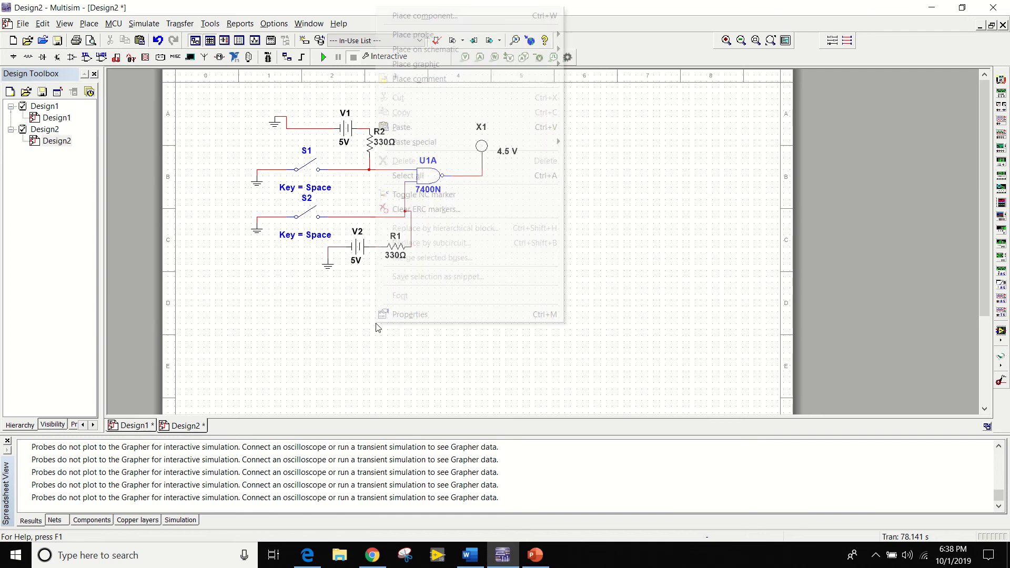
pyautogui.click(436, 15)
pyautogui.click(186, 142)
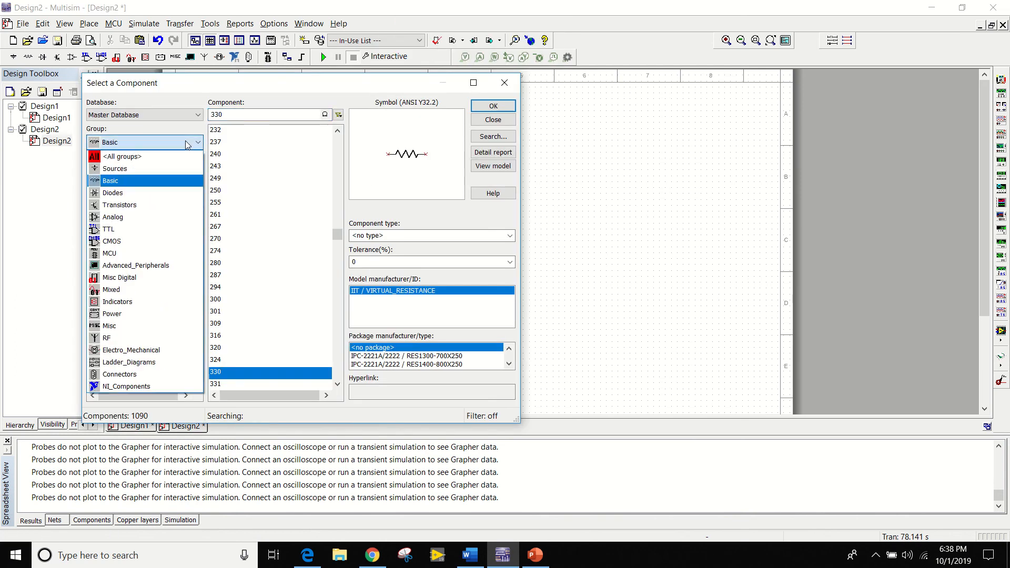
pyautogui.click(134, 302)
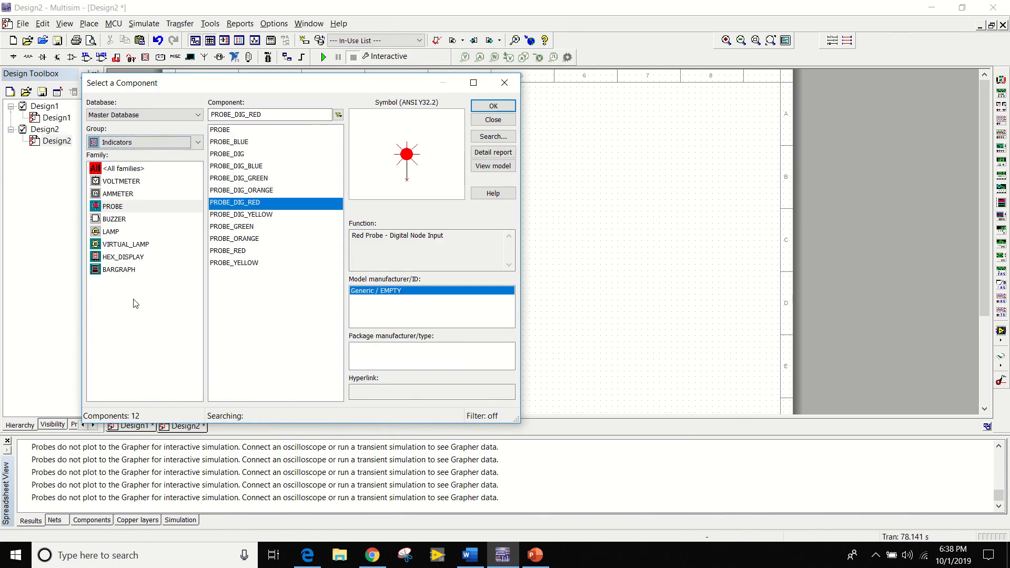
pyautogui.click(140, 213)
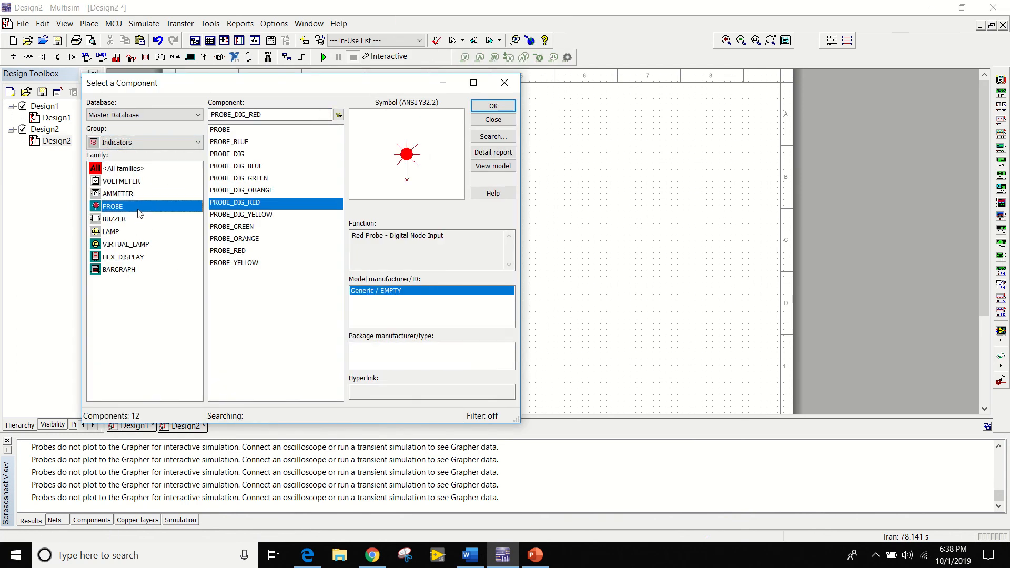
pyautogui.click(265, 168)
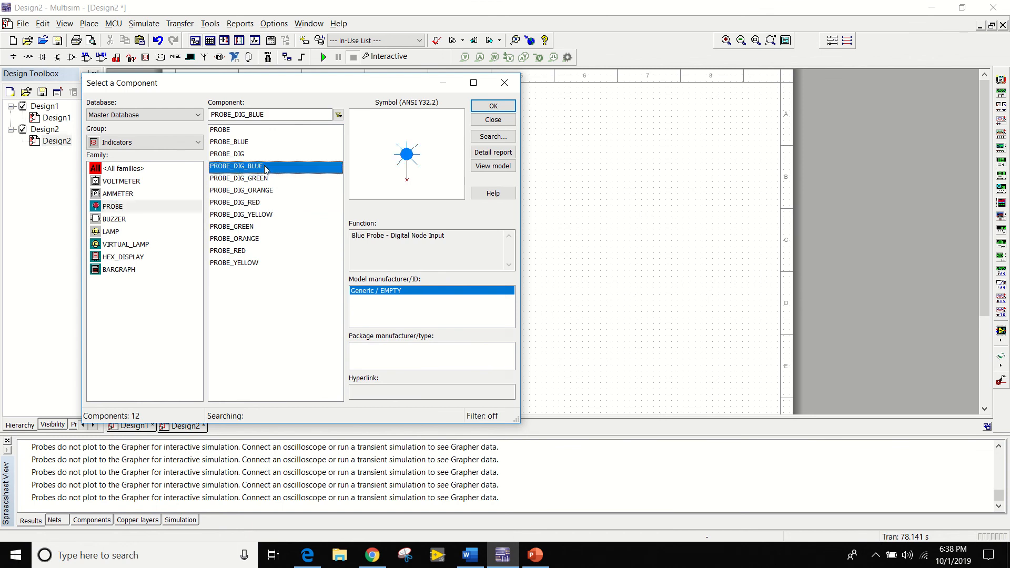
pyautogui.click(493, 106)
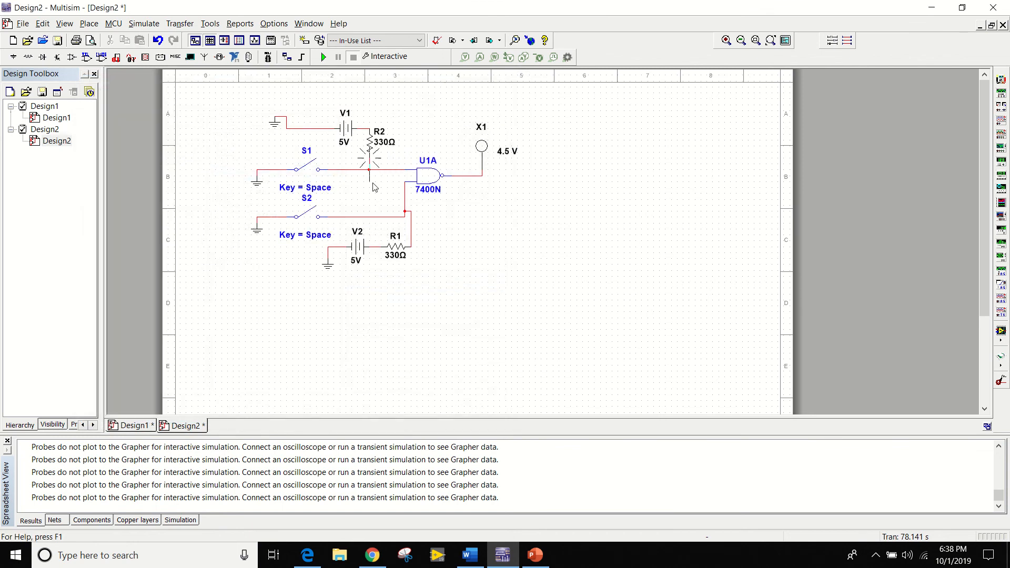
pyautogui.click(391, 169)
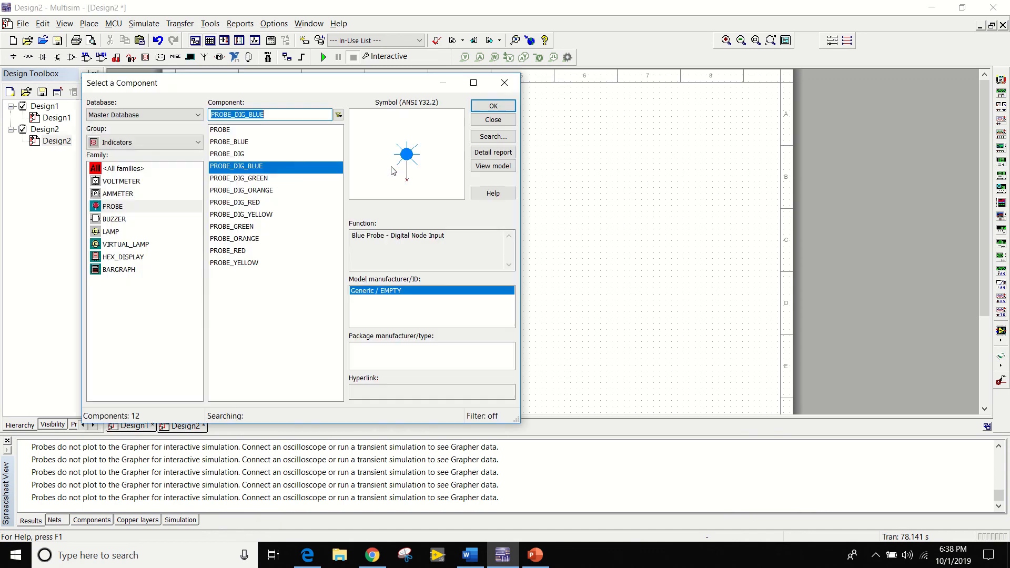
# Place a second PROBE_DIG_BLUE on the NAND gate's lower input line and finish placing components.
pyautogui.click(500, 106)
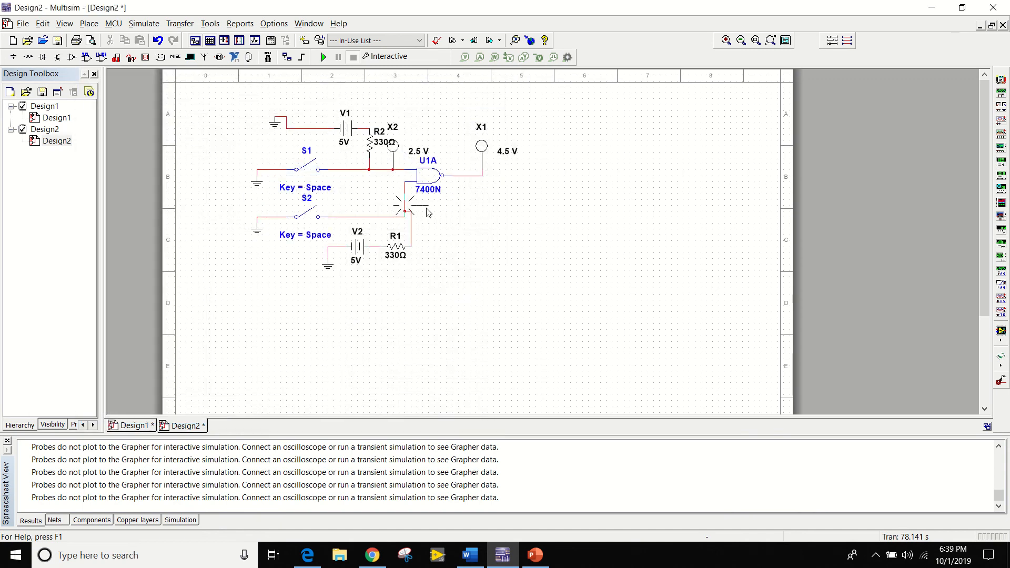
pyautogui.click(404, 200)
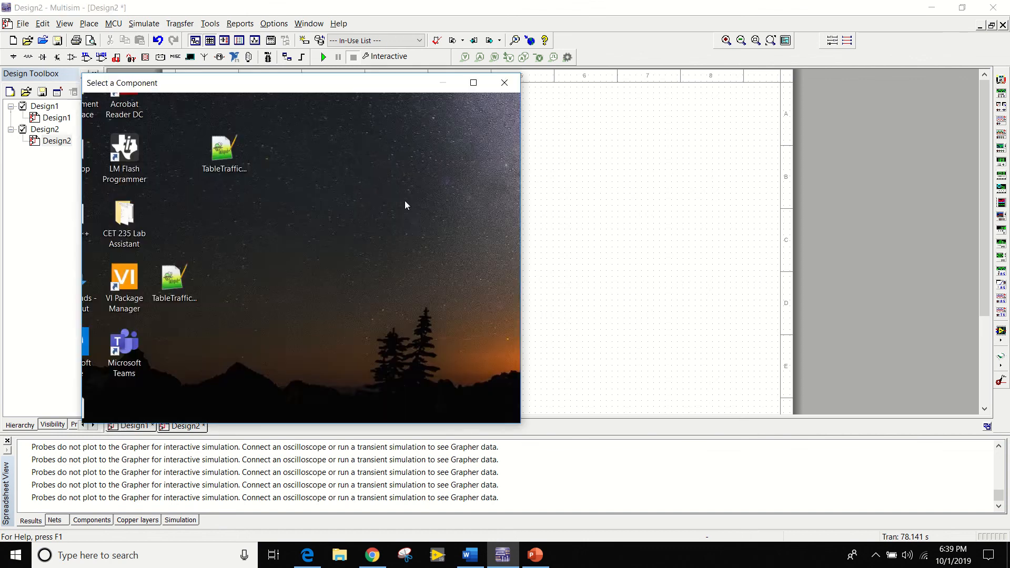
pyautogui.click(504, 83)
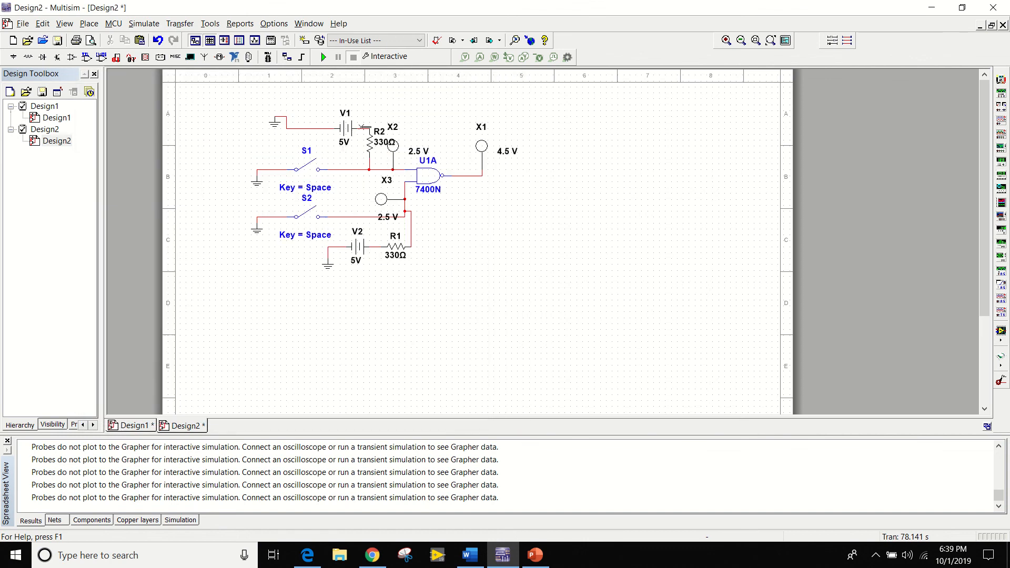
# Move R2's name label above the resistor and its 330 Ω value label to the lower left, clear of probe X2.
pyautogui.click(381, 135)
pyautogui.moveTo(382, 135); pyautogui.dragTo(345, 160)
# Set the threshold voltage of blue probe X3 to 4.5 V.
pyautogui.doubleClick(389, 218)
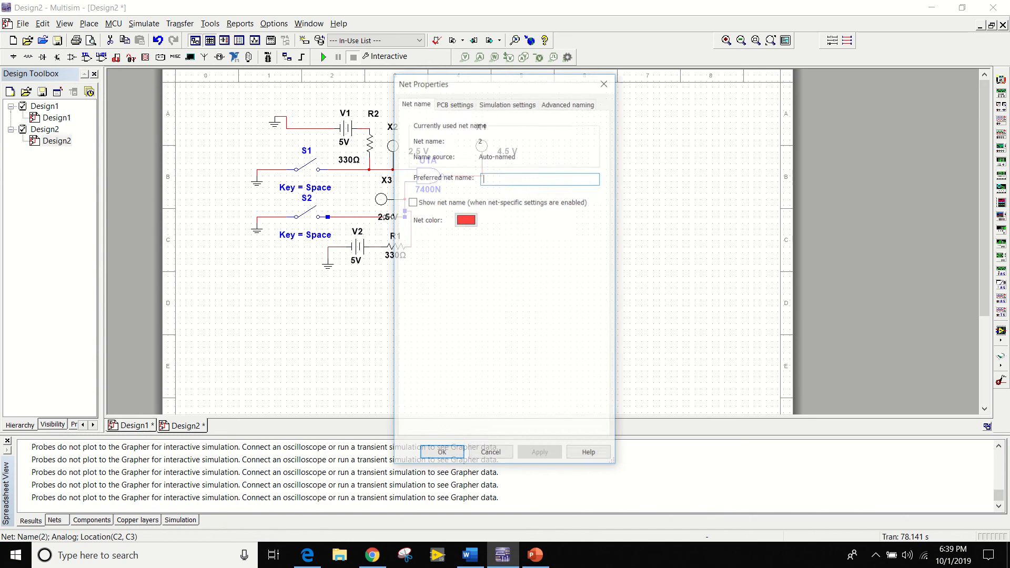
pyautogui.click(605, 82)
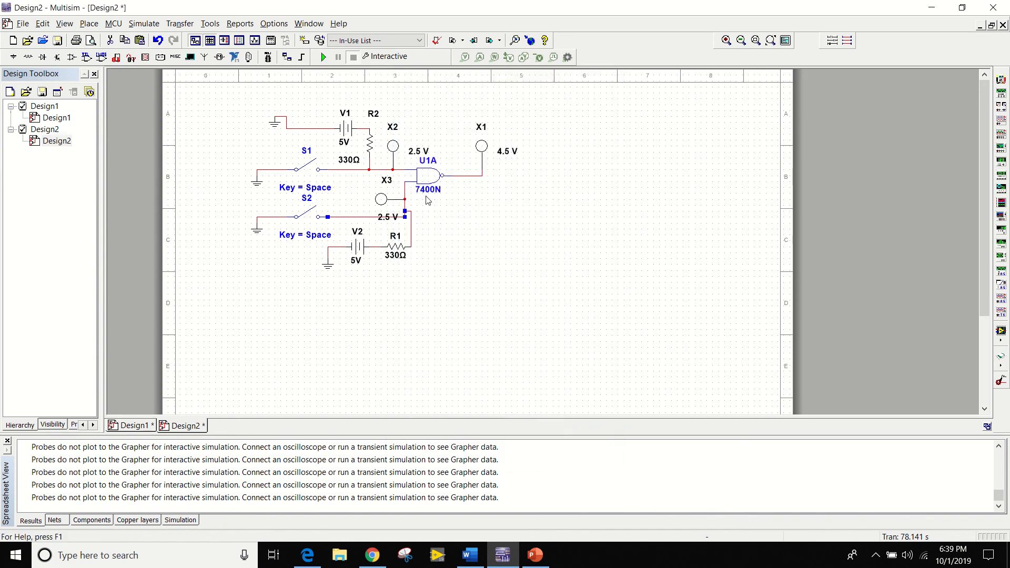
pyautogui.doubleClick(387, 206)
pyautogui.click(520, 139)
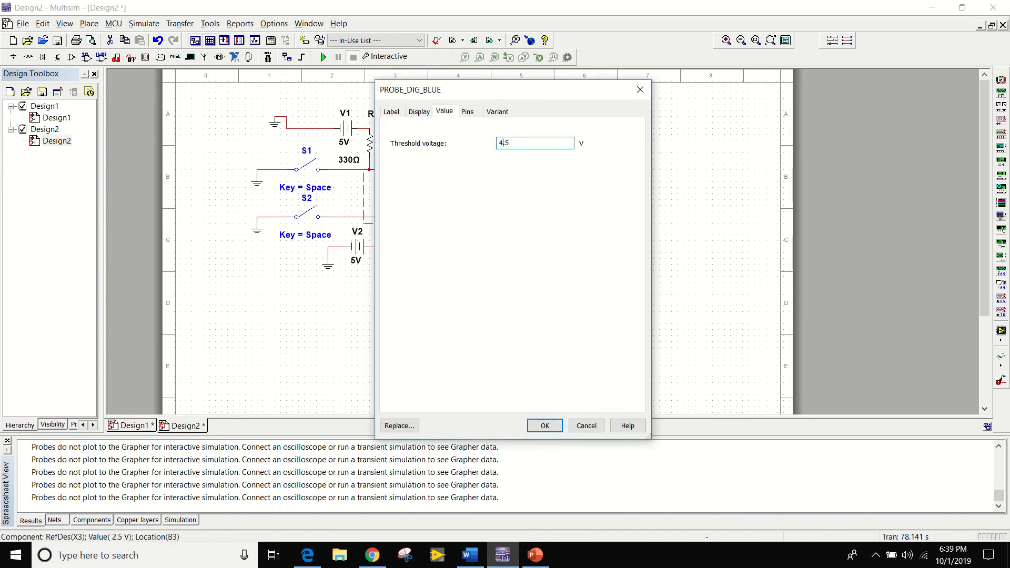
pyautogui.write('4')
pyautogui.press('Return')
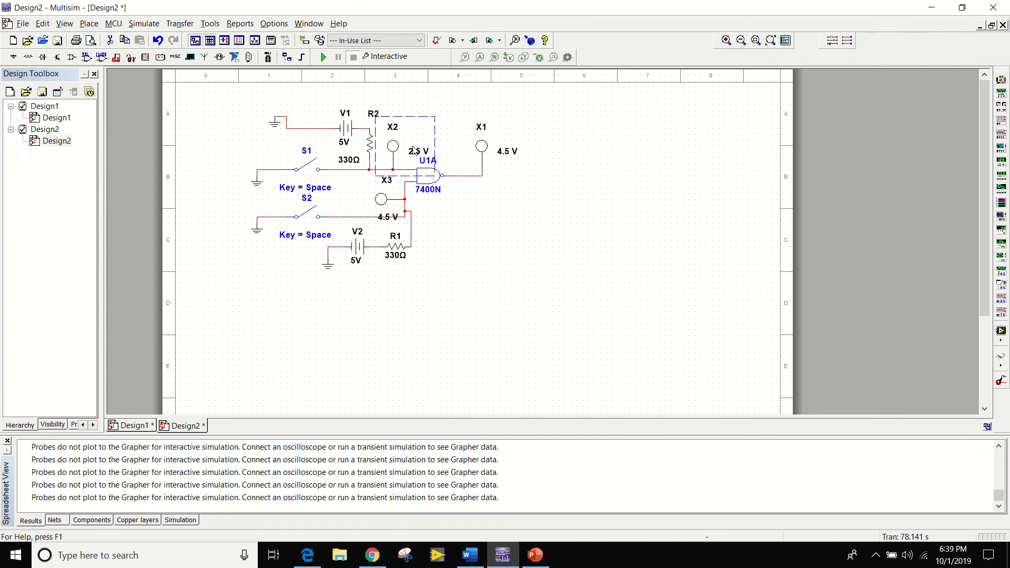
# Set the threshold voltage of blue probe X2 to 4.5 V.
pyautogui.doubleClick(413, 150)
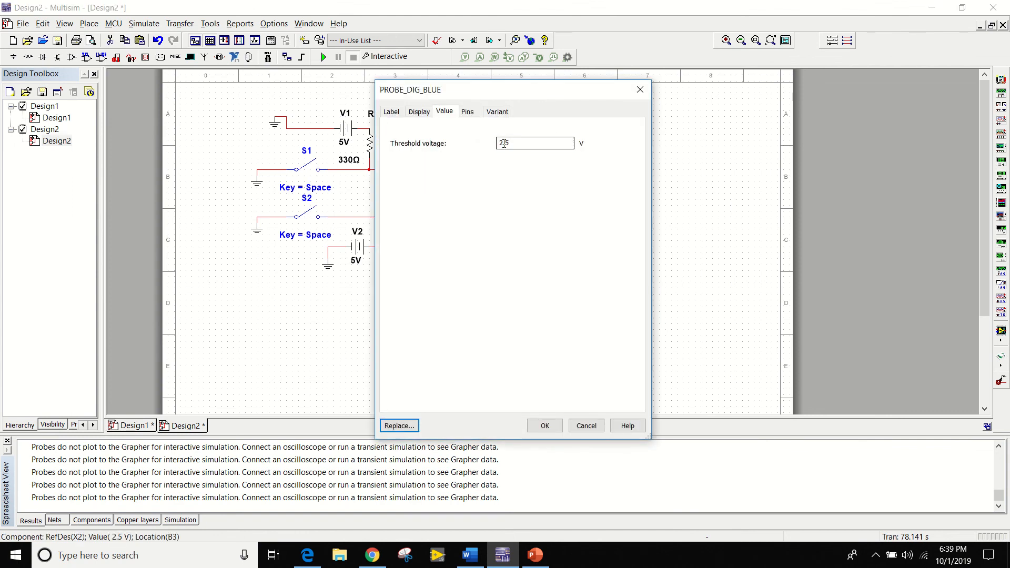
pyautogui.click(504, 143)
pyautogui.write('4')
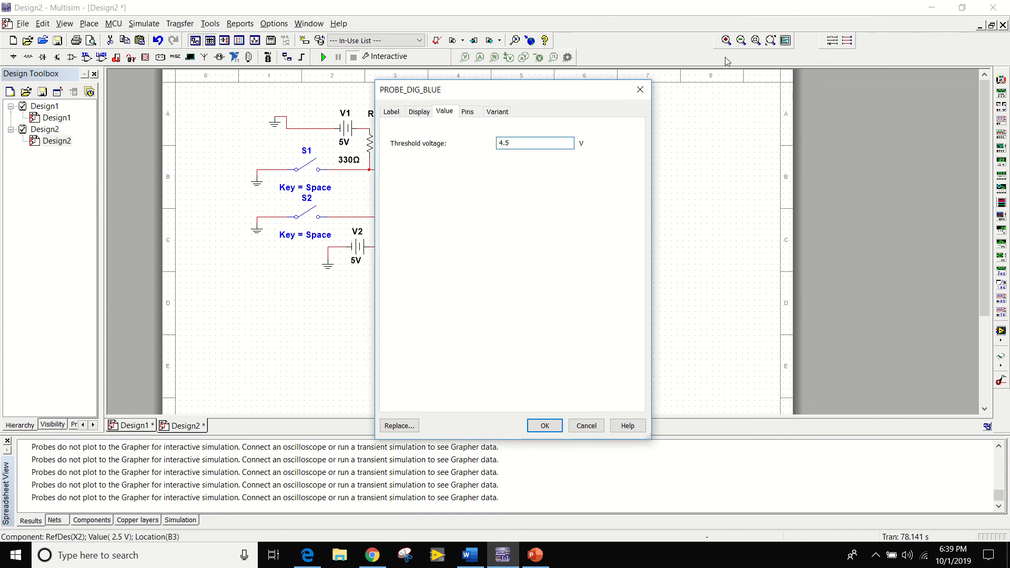
pyautogui.click(544, 426)
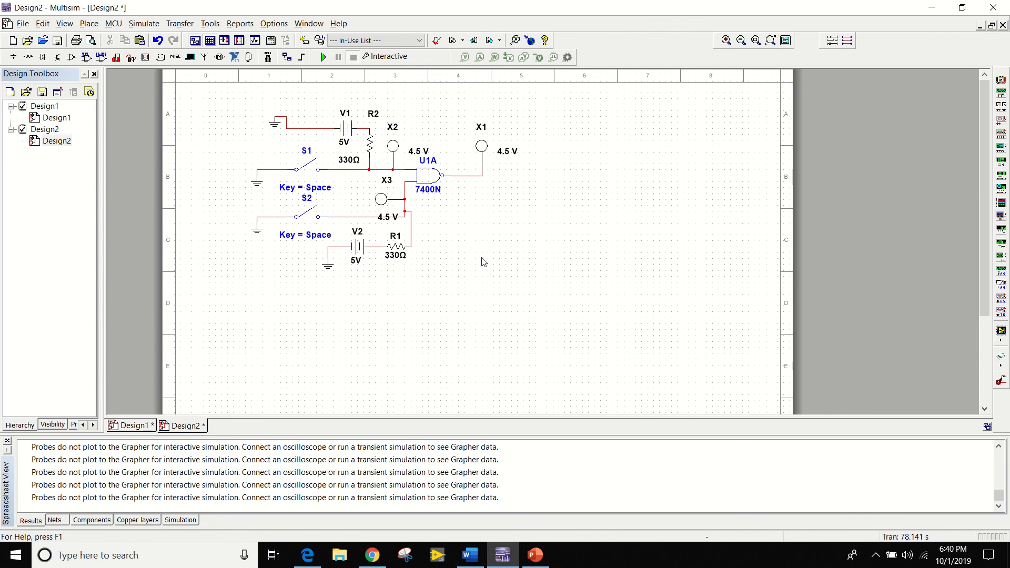
# Run the simulation and test the NAND gate with both switches open, only S1 closed, only S2 closed, and both closed.
pyautogui.click(323, 57)
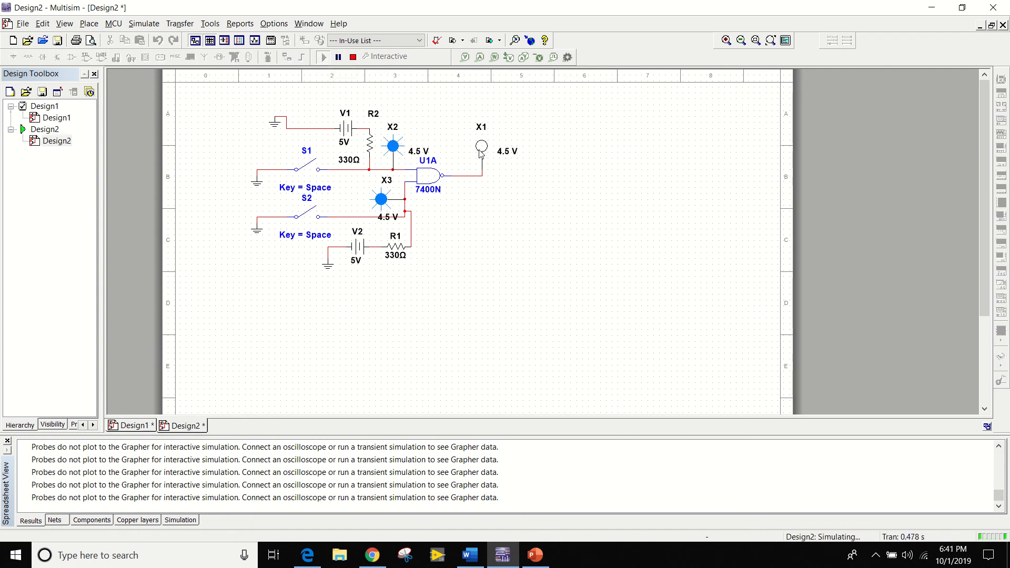
pyautogui.click(312, 163)
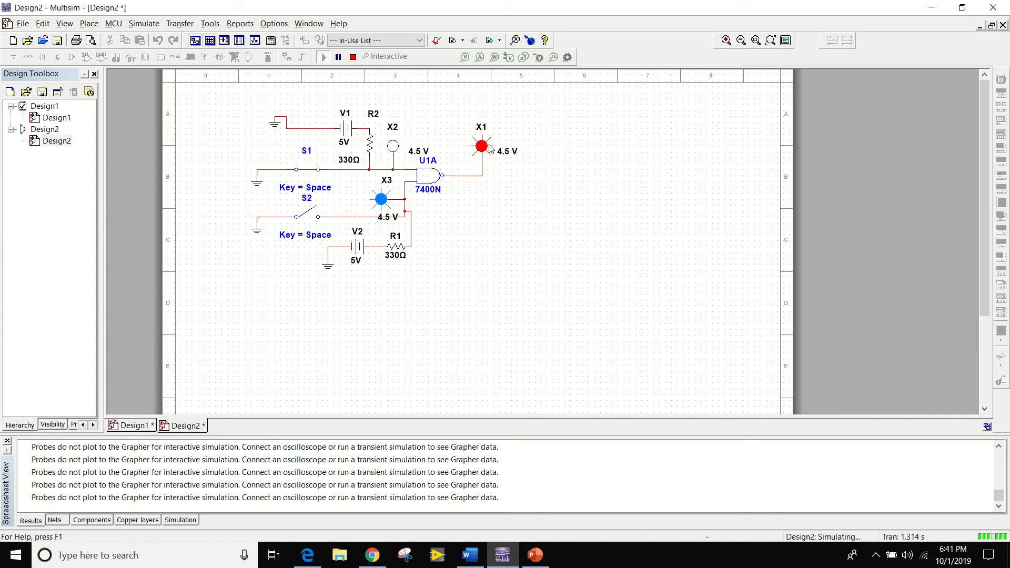
pyautogui.click(307, 165)
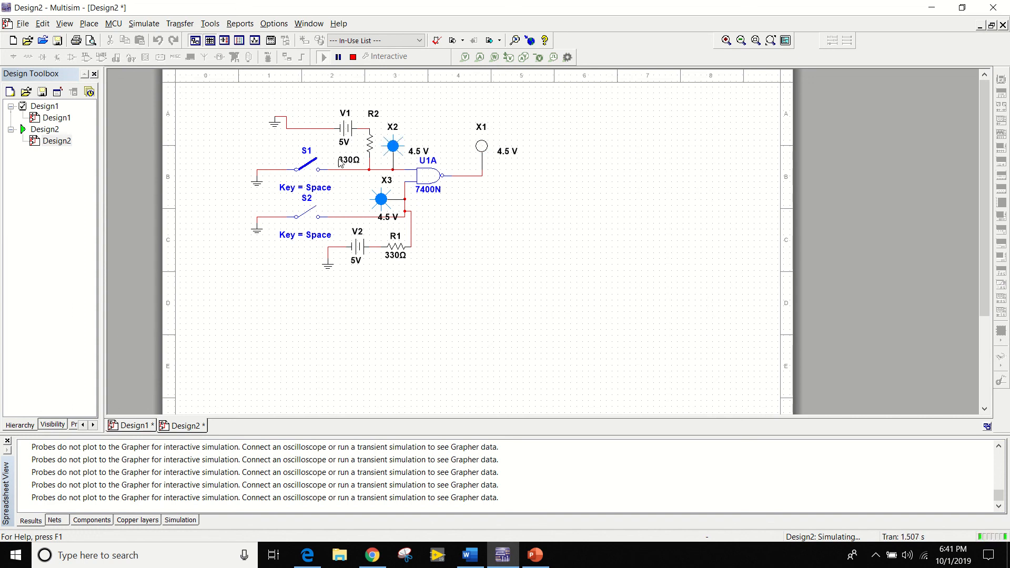
pyautogui.click(310, 214)
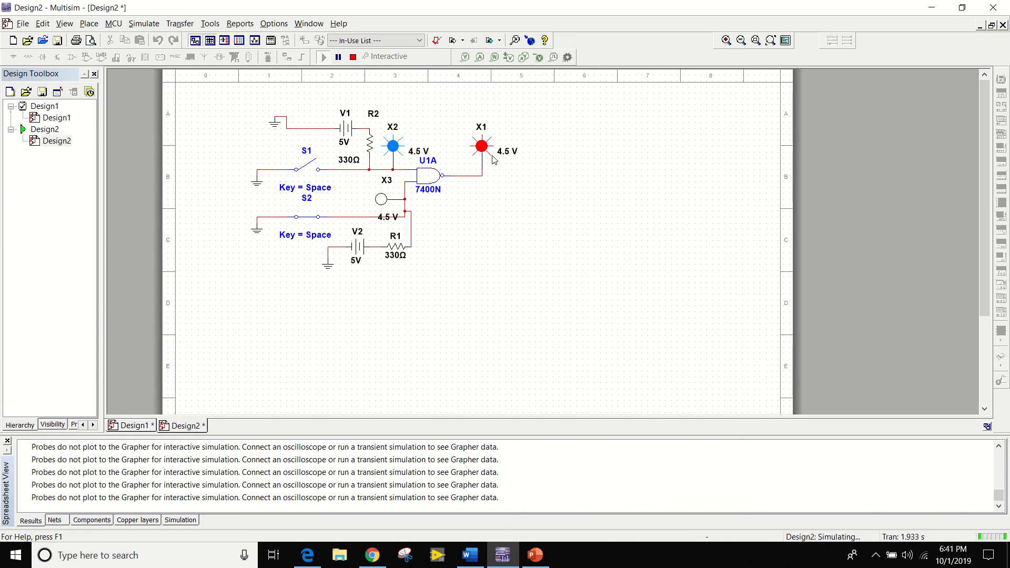
pyautogui.click(311, 172)
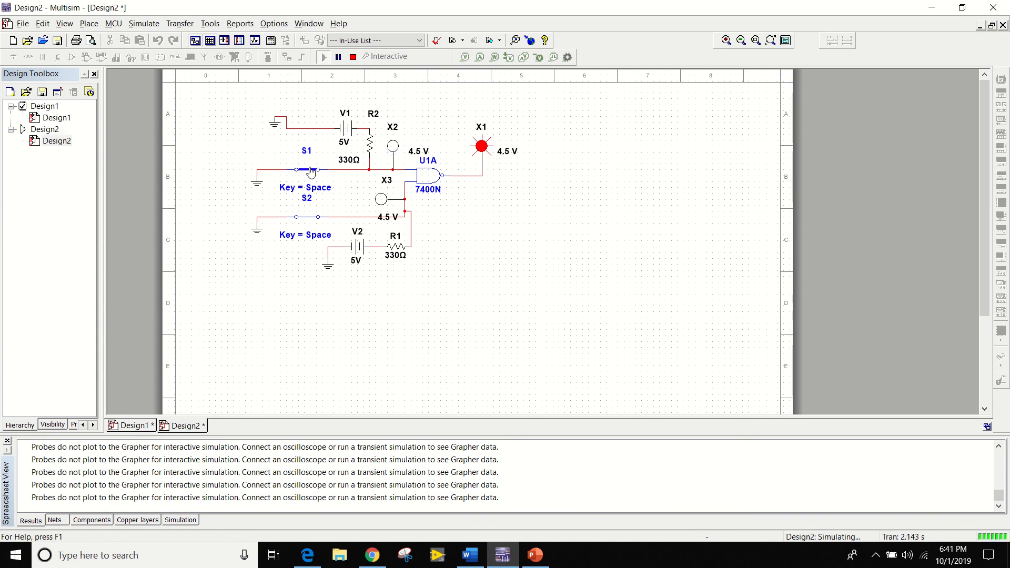